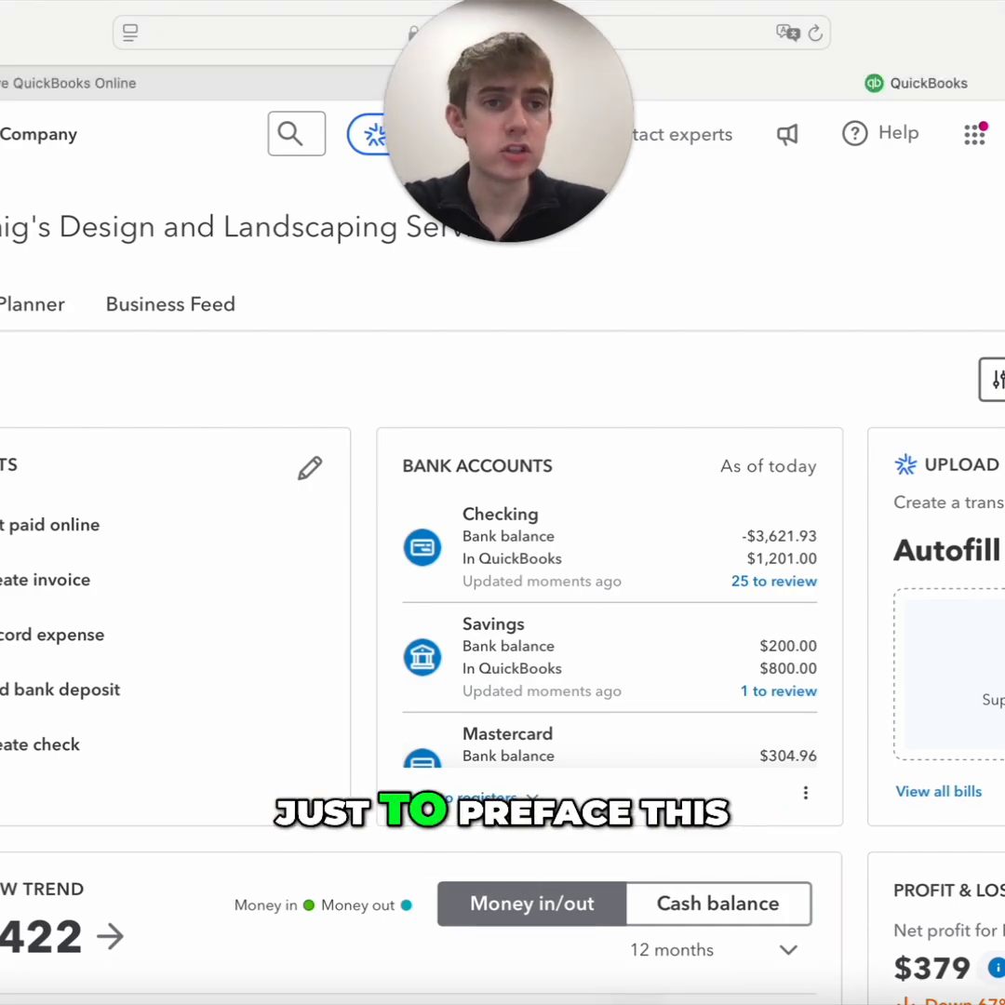
Switch QuickBooks from Accountant view to Business view
click(1004, 134)
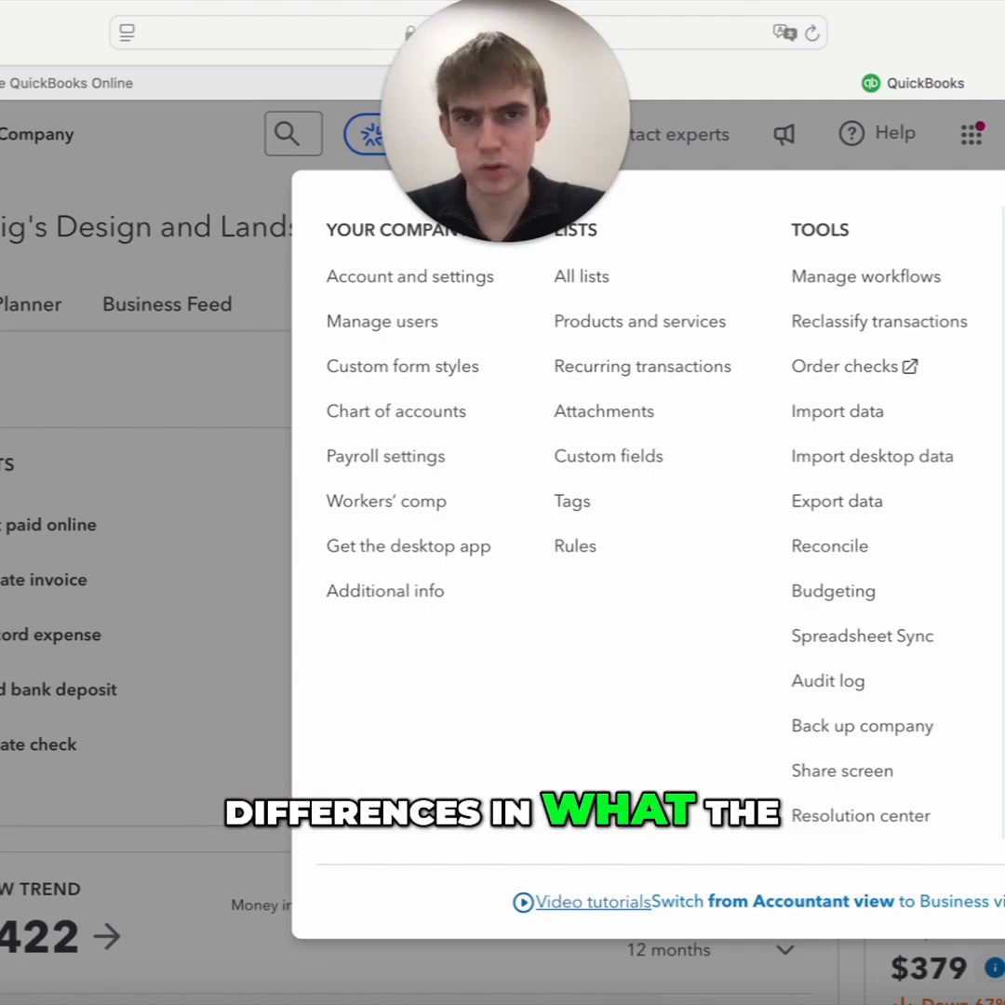
click(875, 911)
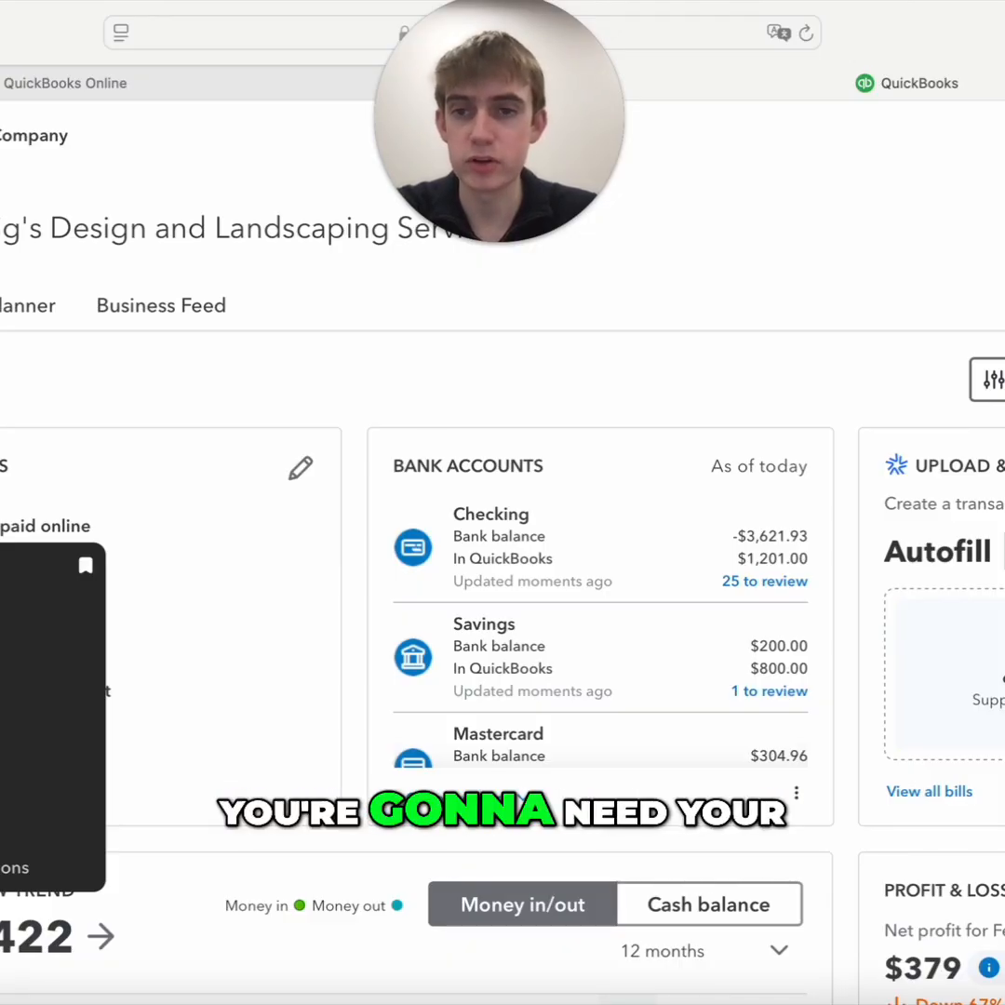
Open the Reconcile page, get started and dismiss the introductory guide
click(30, 717)
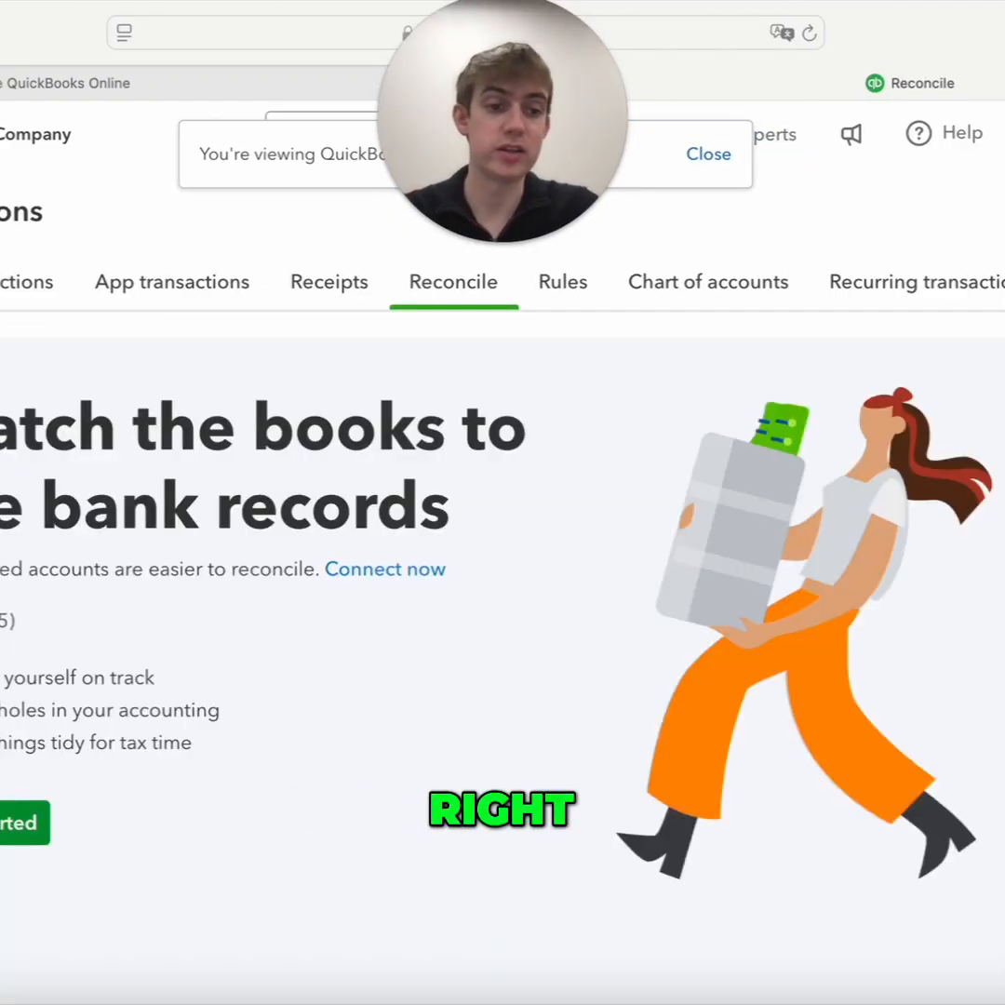
click(18, 828)
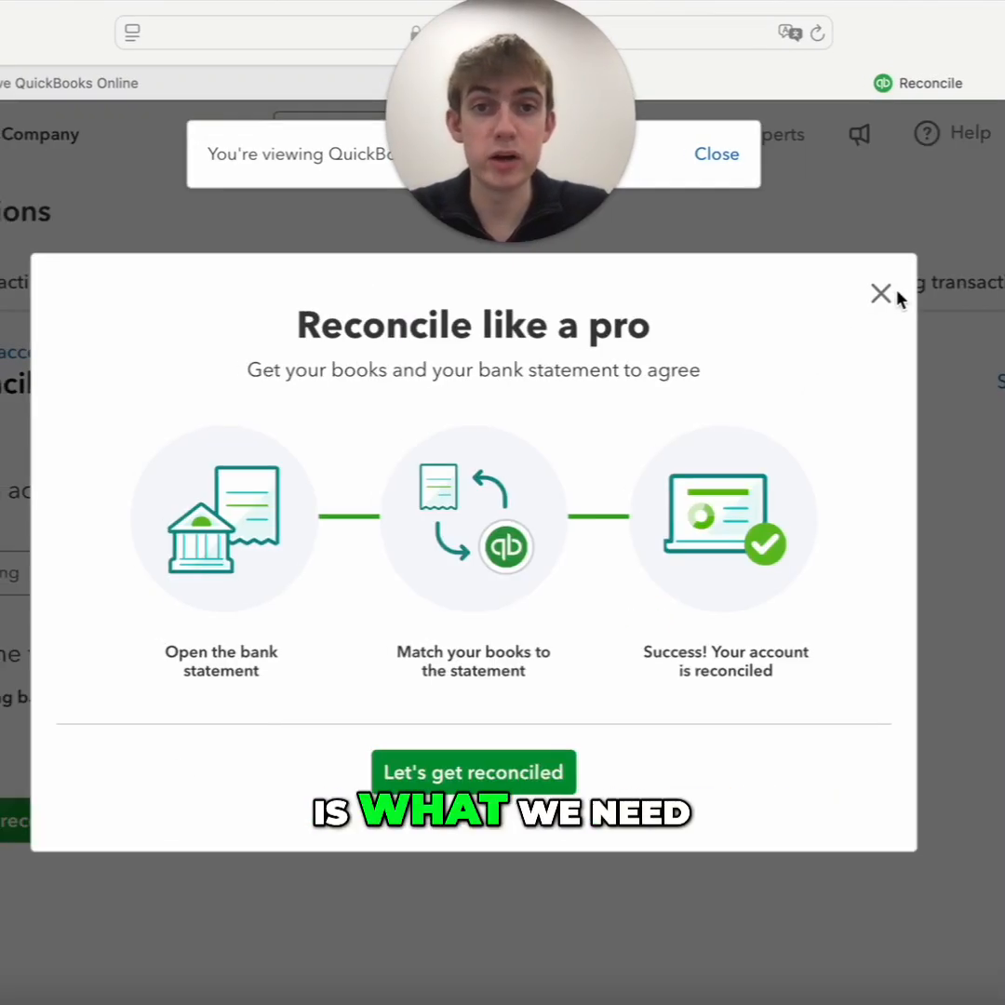
click(882, 296)
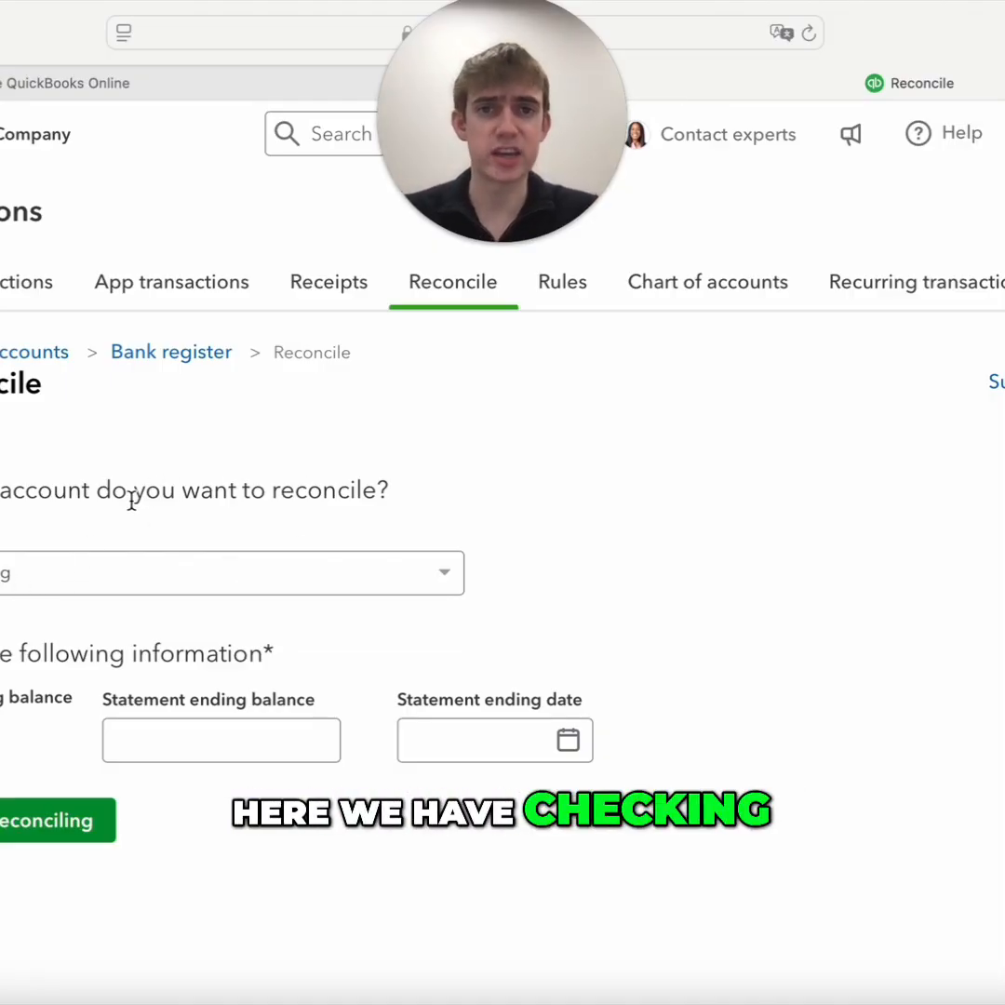
Keep Checking as the account to reconcile and set the statement ending date to 02/28/2025
click(109, 578)
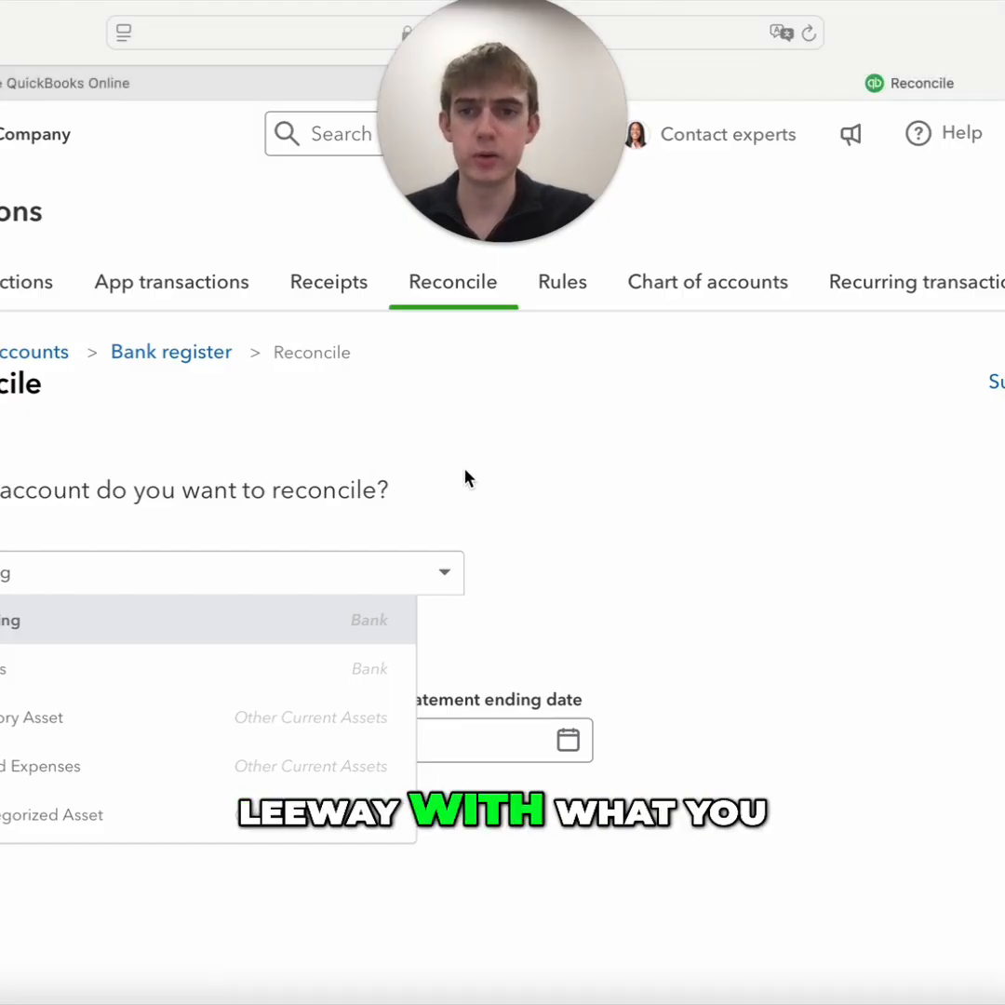
click(456, 526)
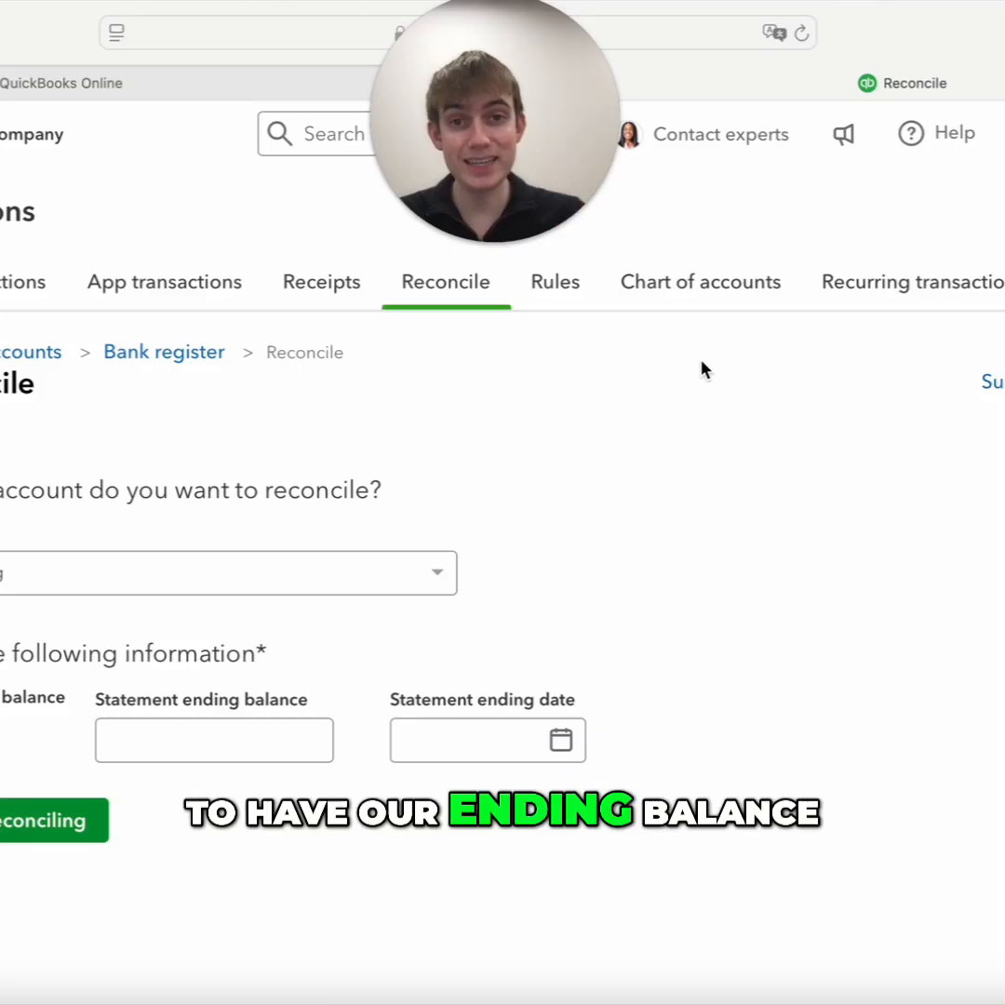
click(225, 720)
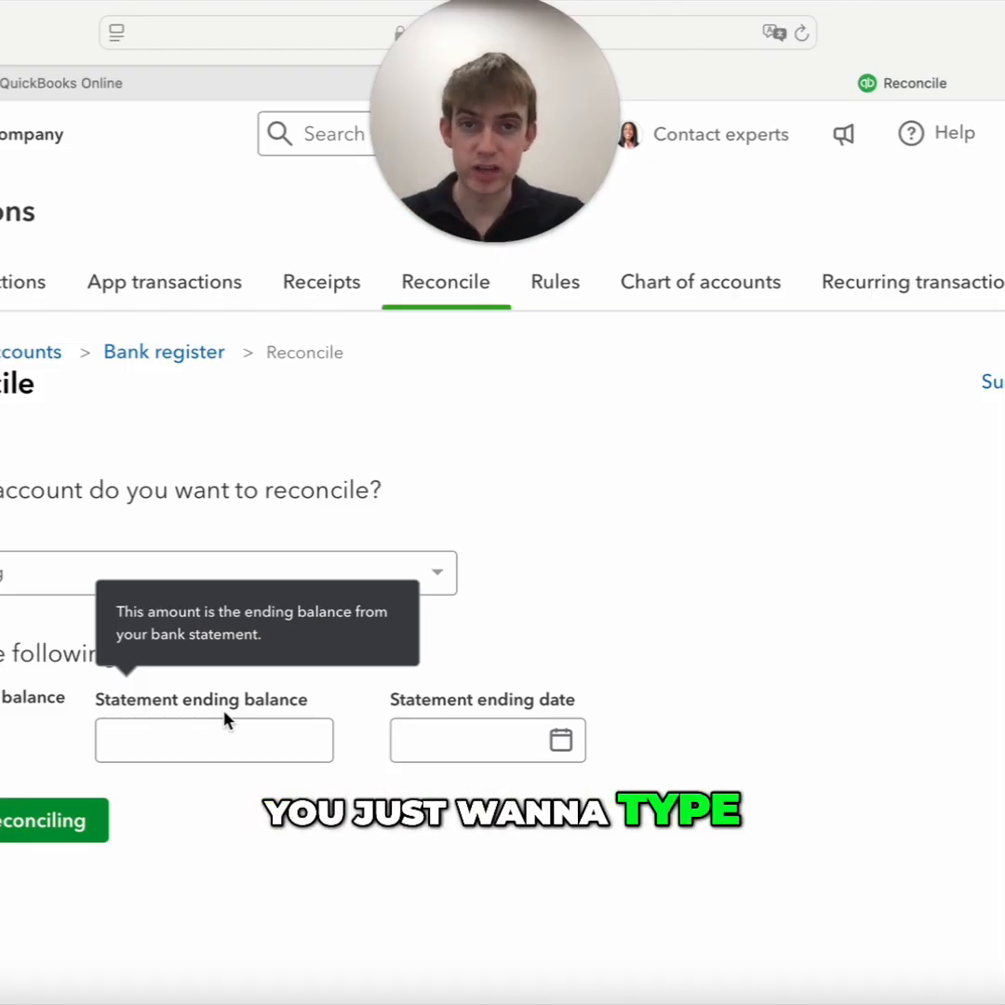
click(202, 752)
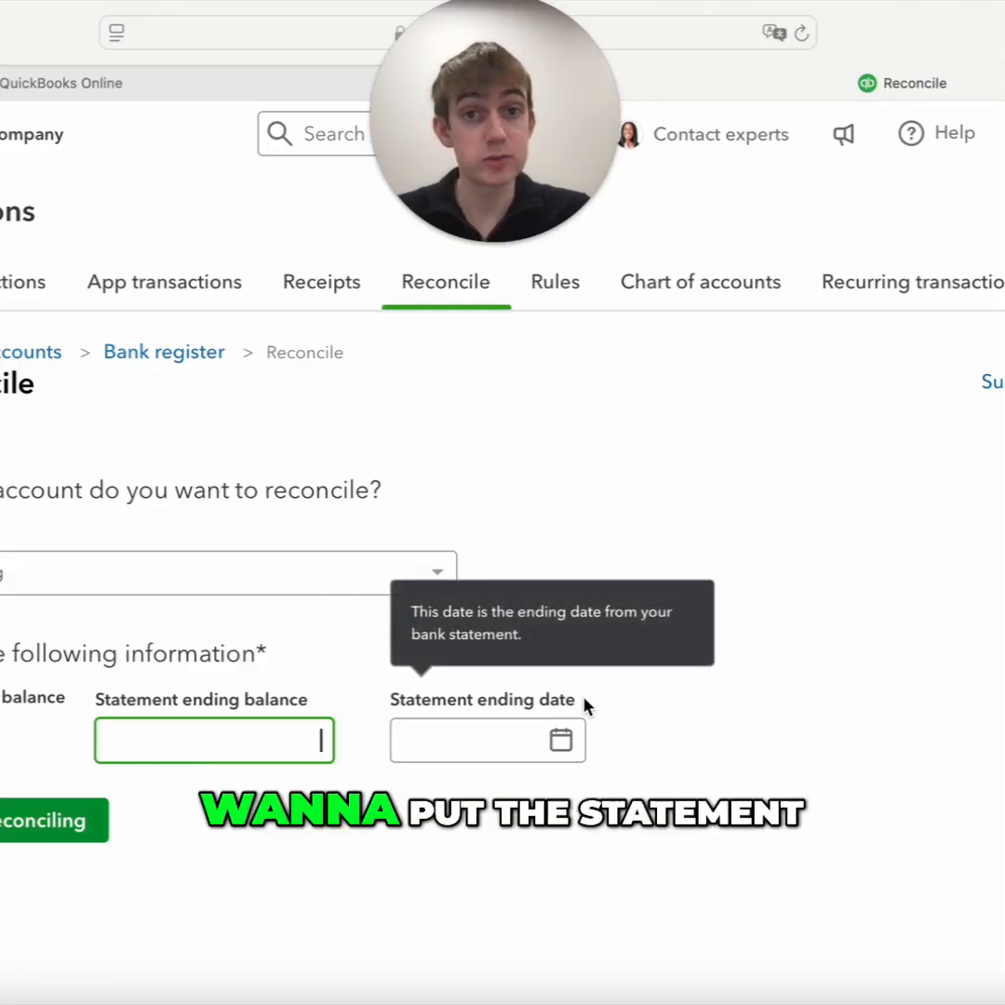
click(554, 745)
click(591, 740)
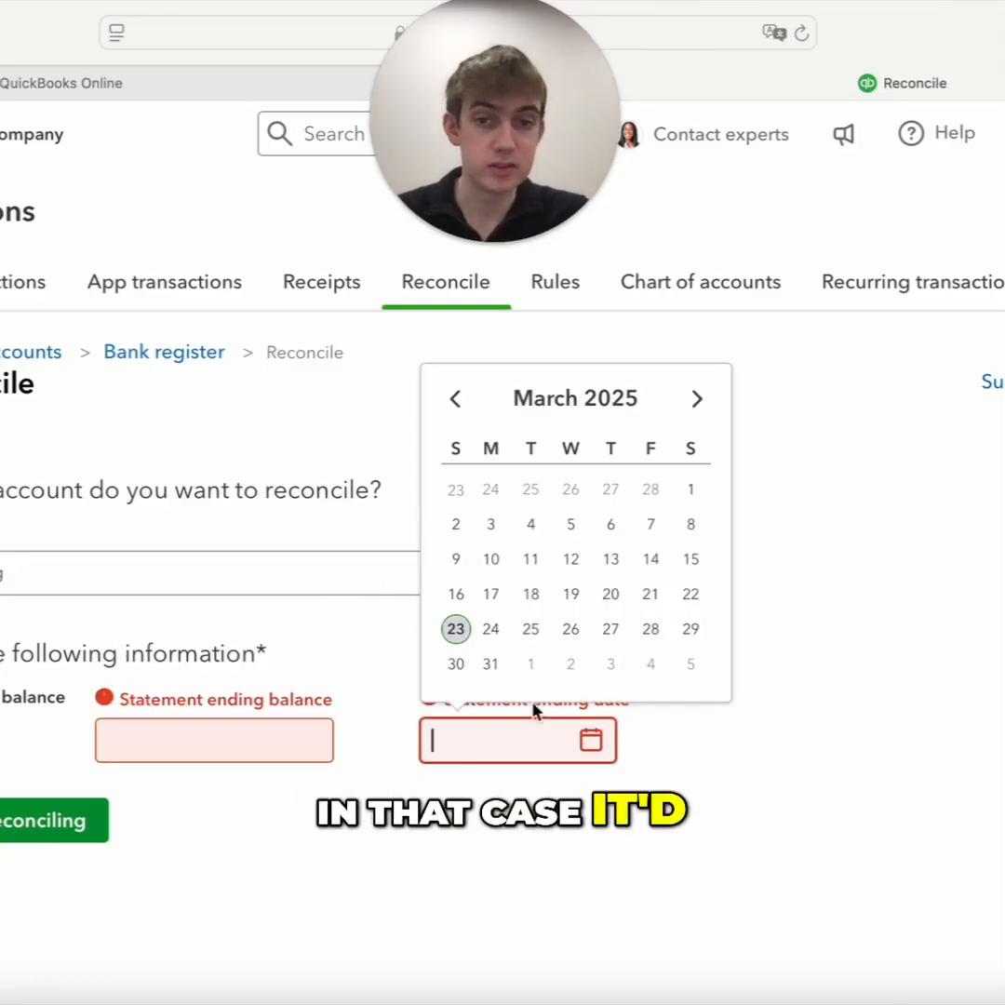
click(453, 400)
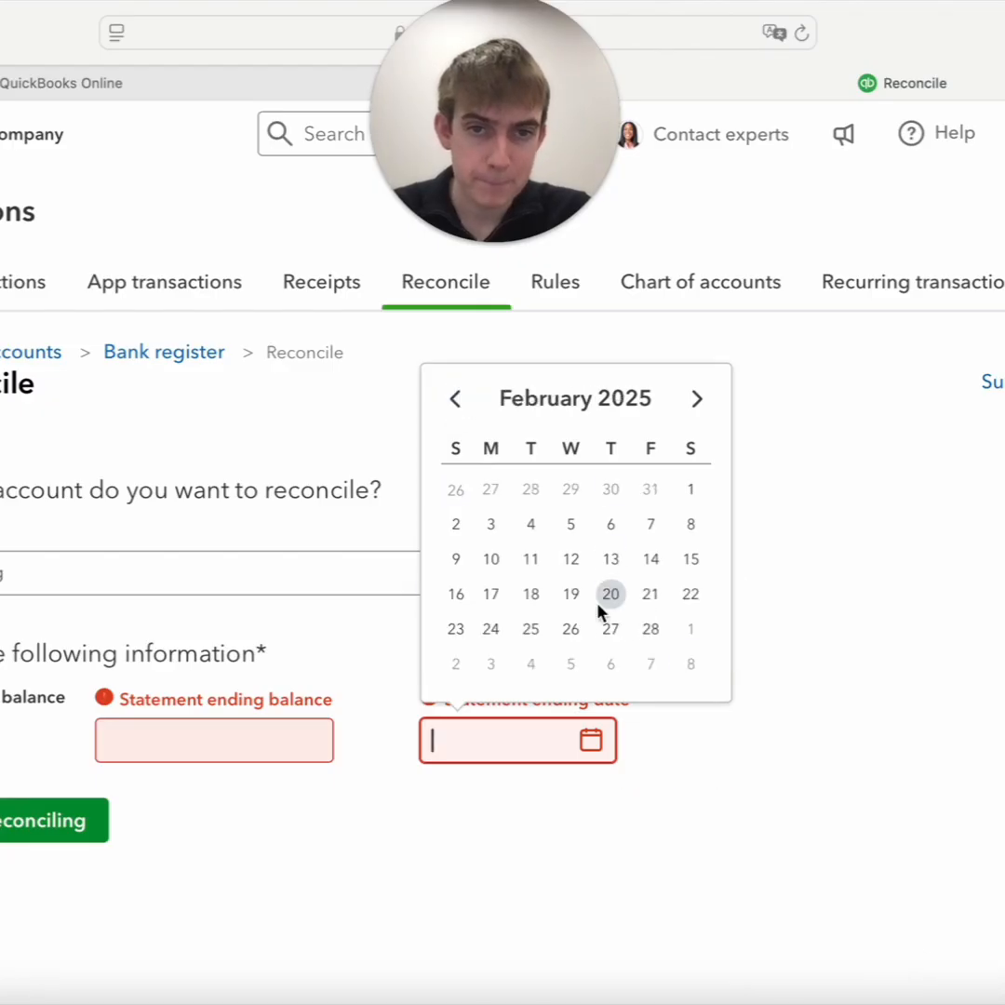
click(652, 630)
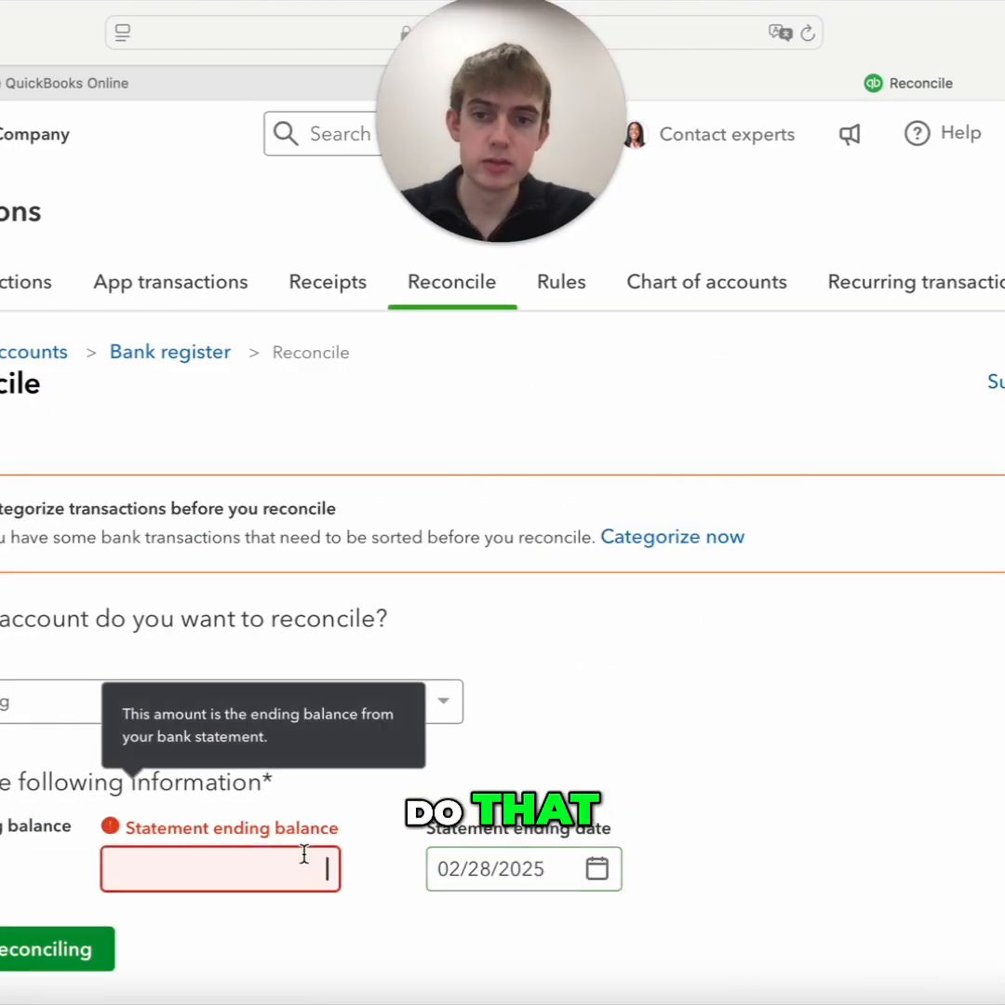
Enter a statement ending balance of 7,000.00 and start reconciling the Checking account
click(304, 855)
text(7000)
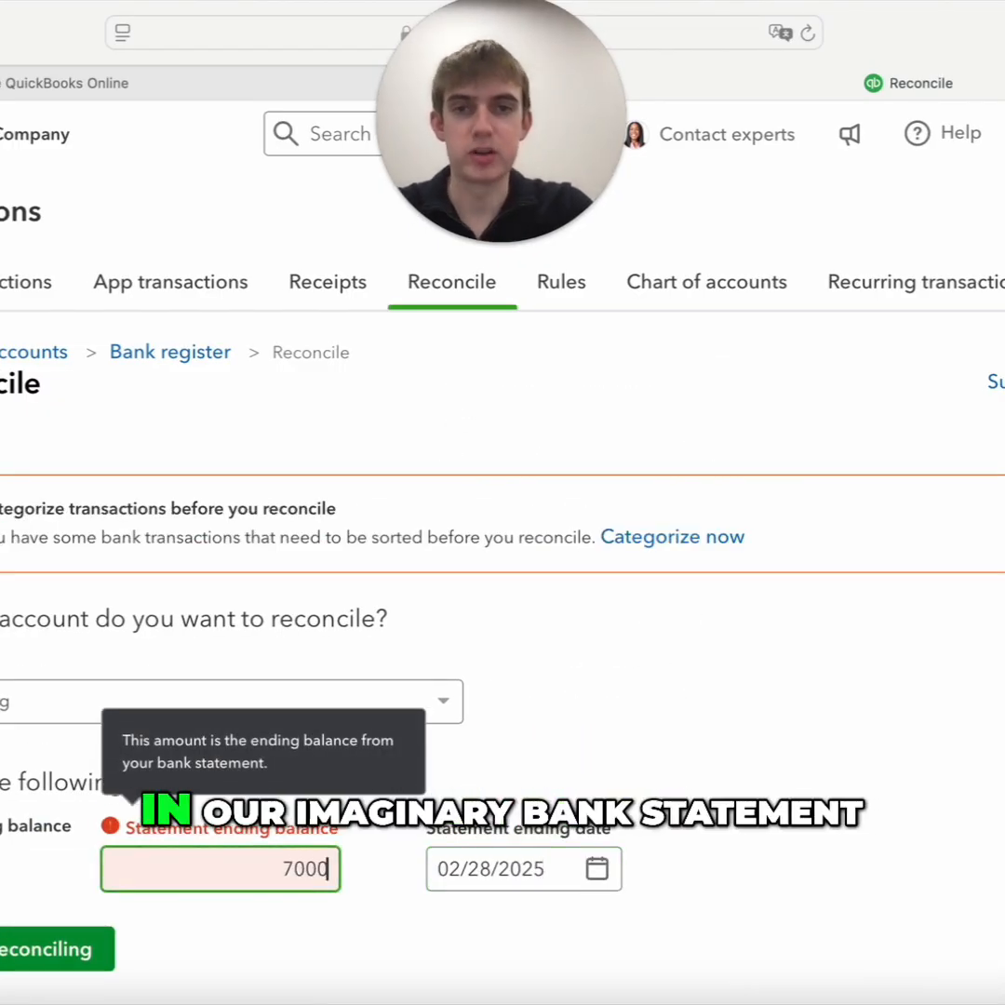
click(738, 860)
scroll(738, 861, down, 1)
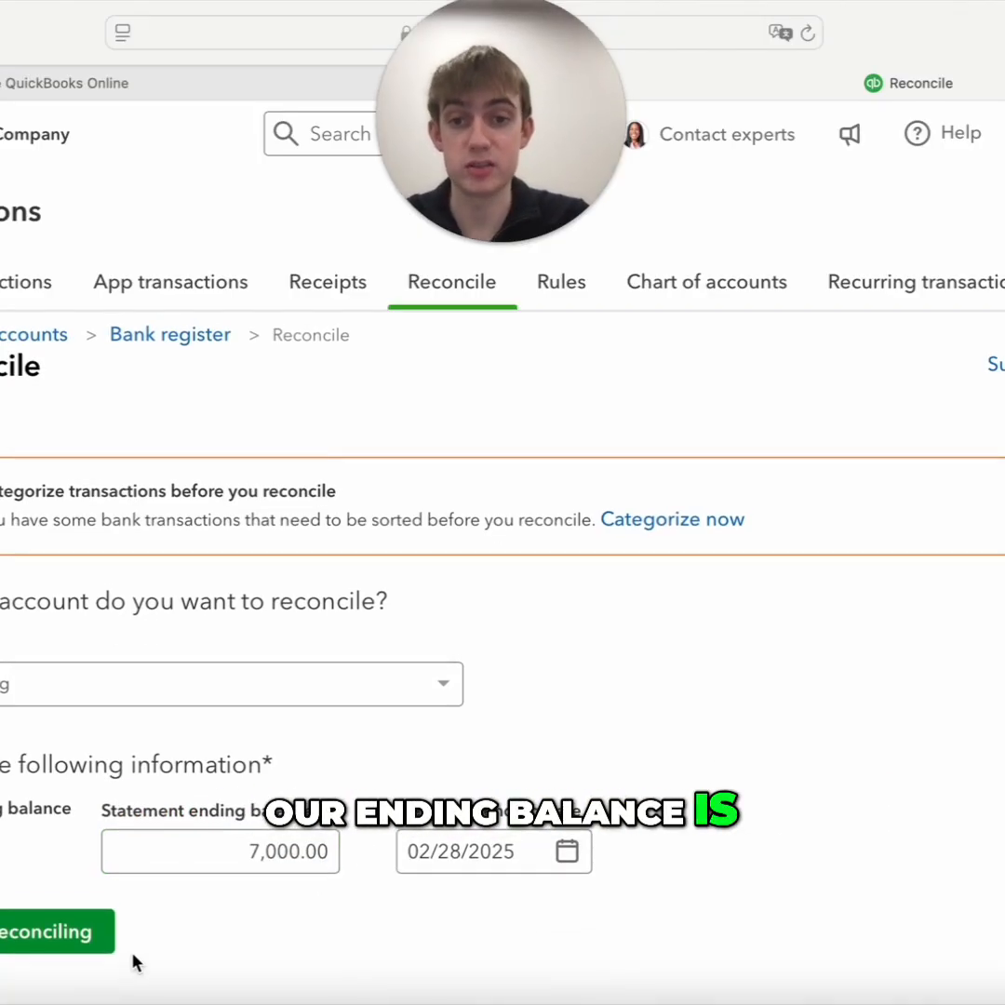
click(40, 935)
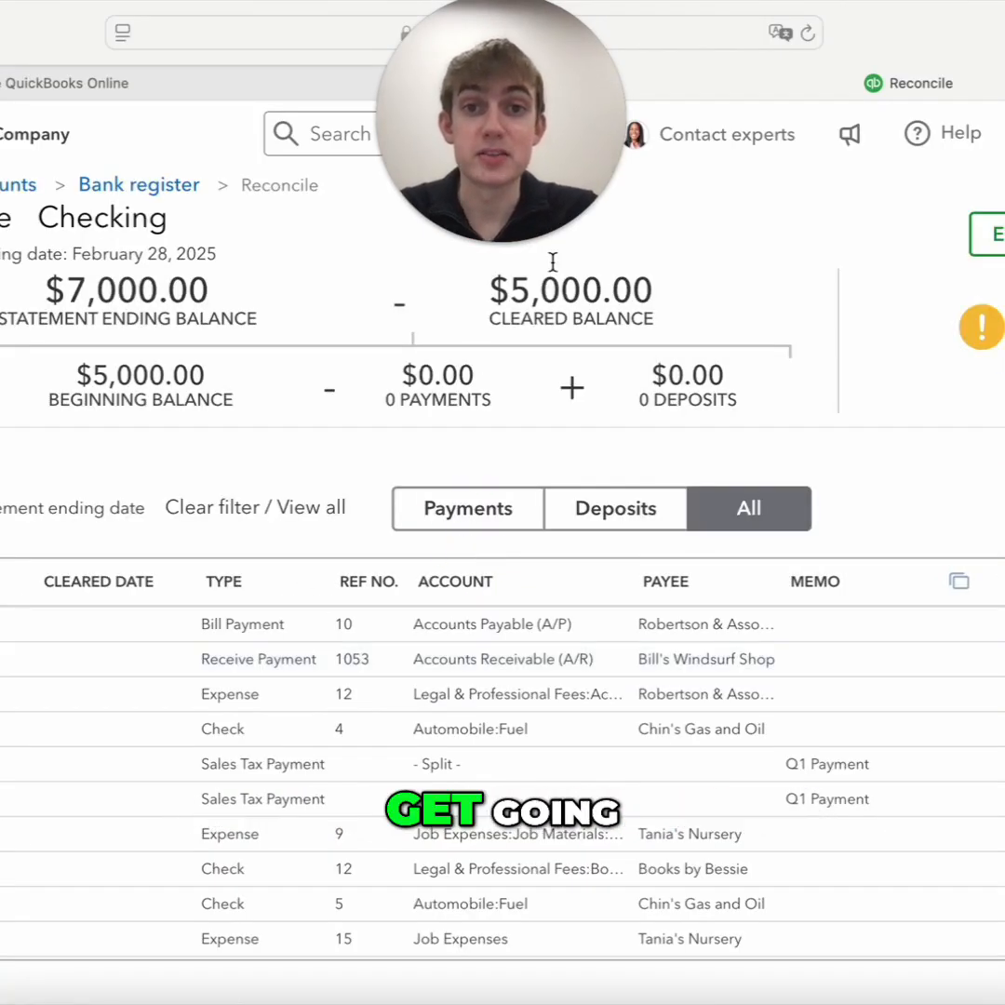
Filter the Checking reconciliation's transaction list to show only deposits
scroll(298, 589, down, 1)
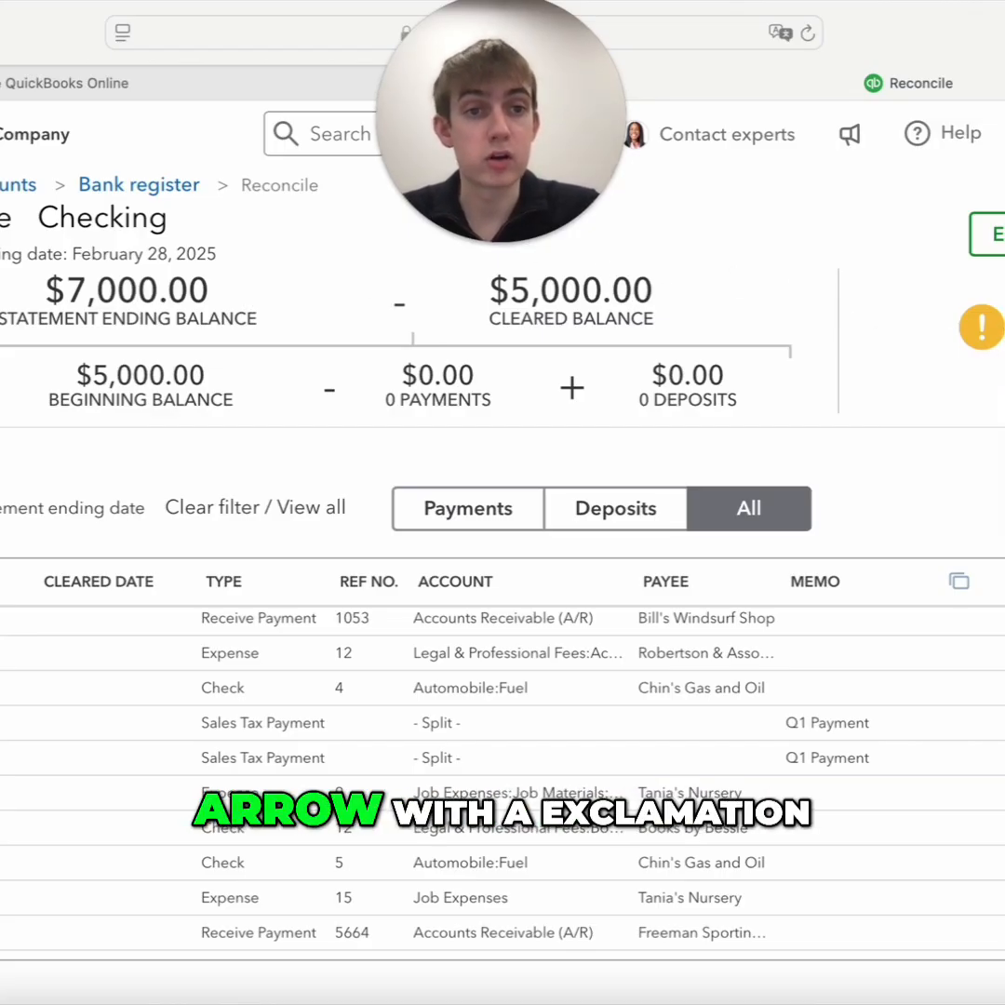
mouse_move(982, 328)
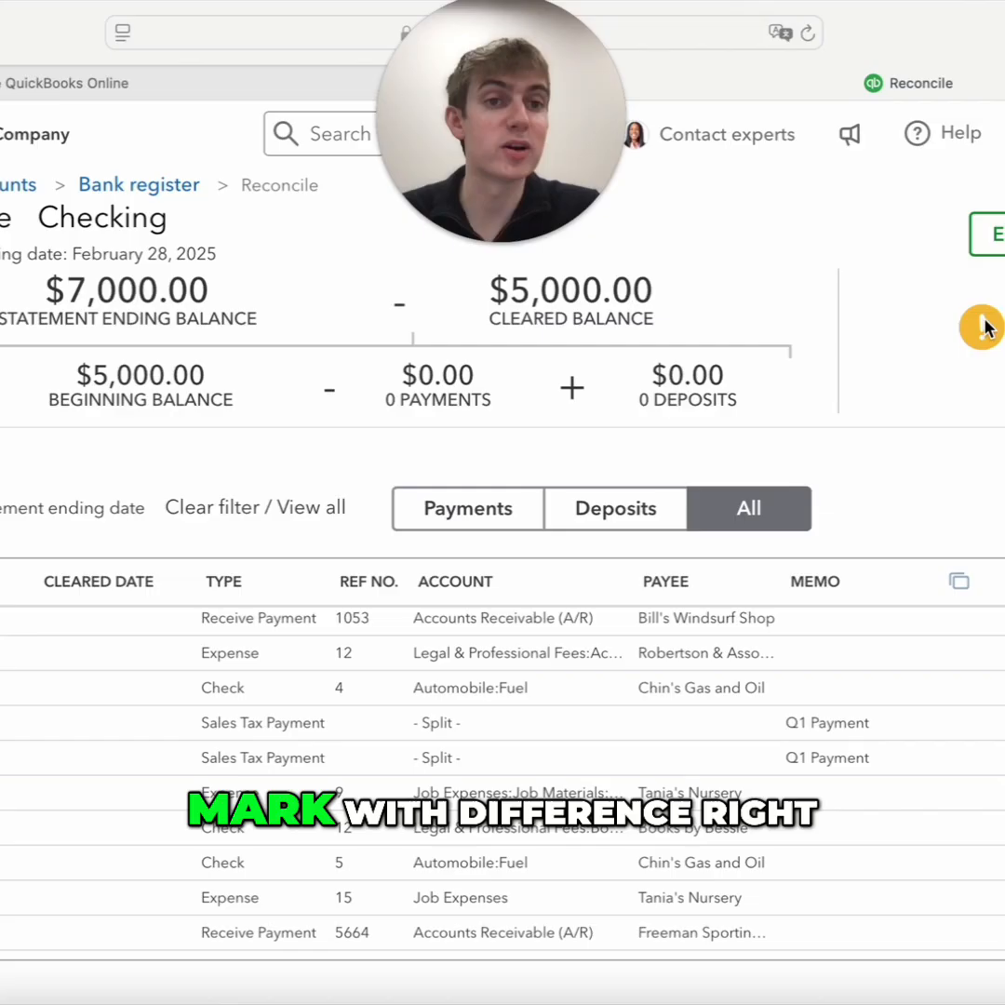
scroll(983, 327, down, 1)
scroll(982, 326, up, 1)
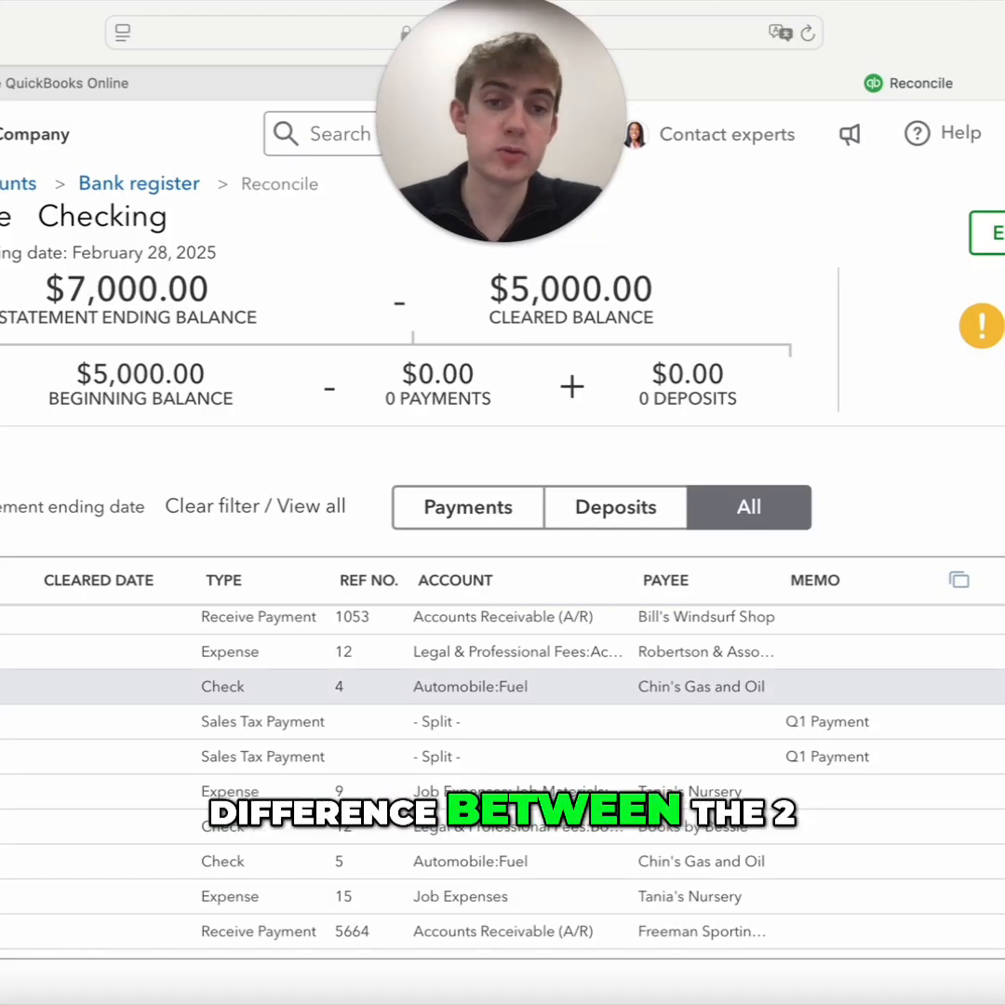
scroll(502, 691, up, 1)
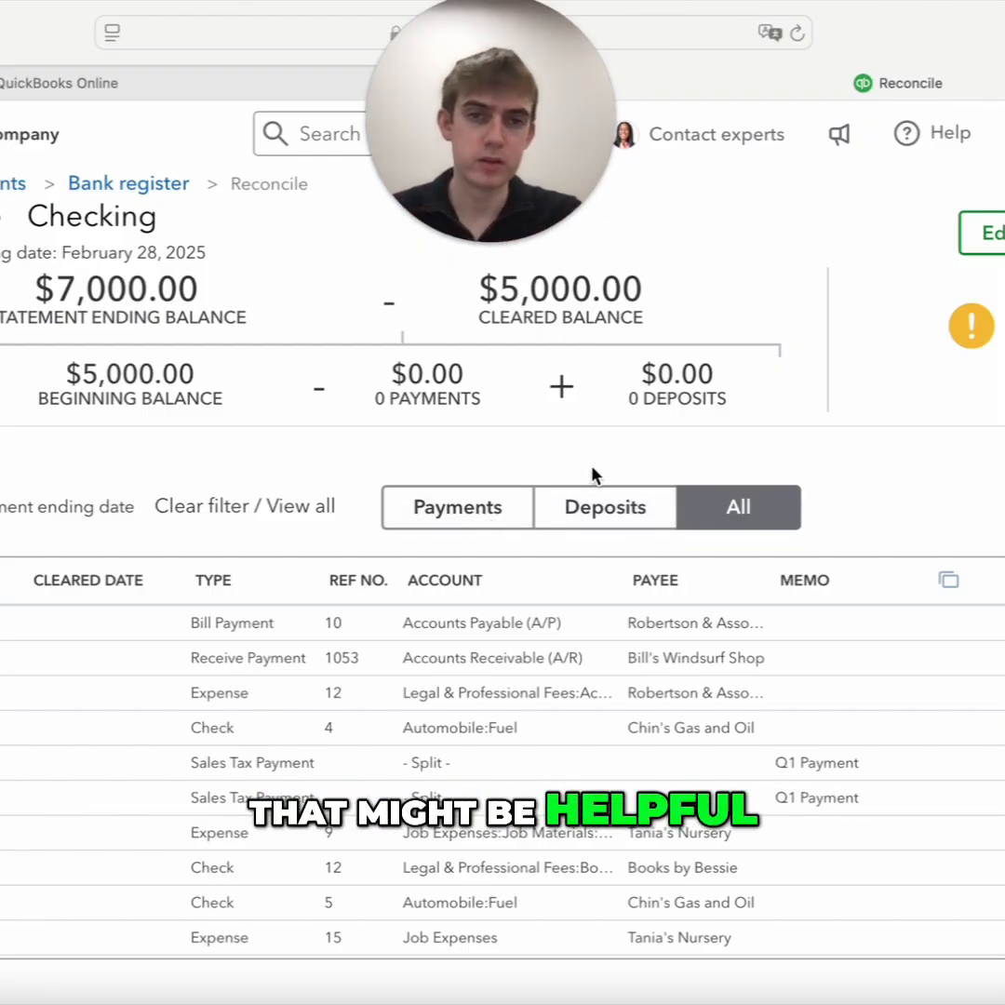
click(606, 509)
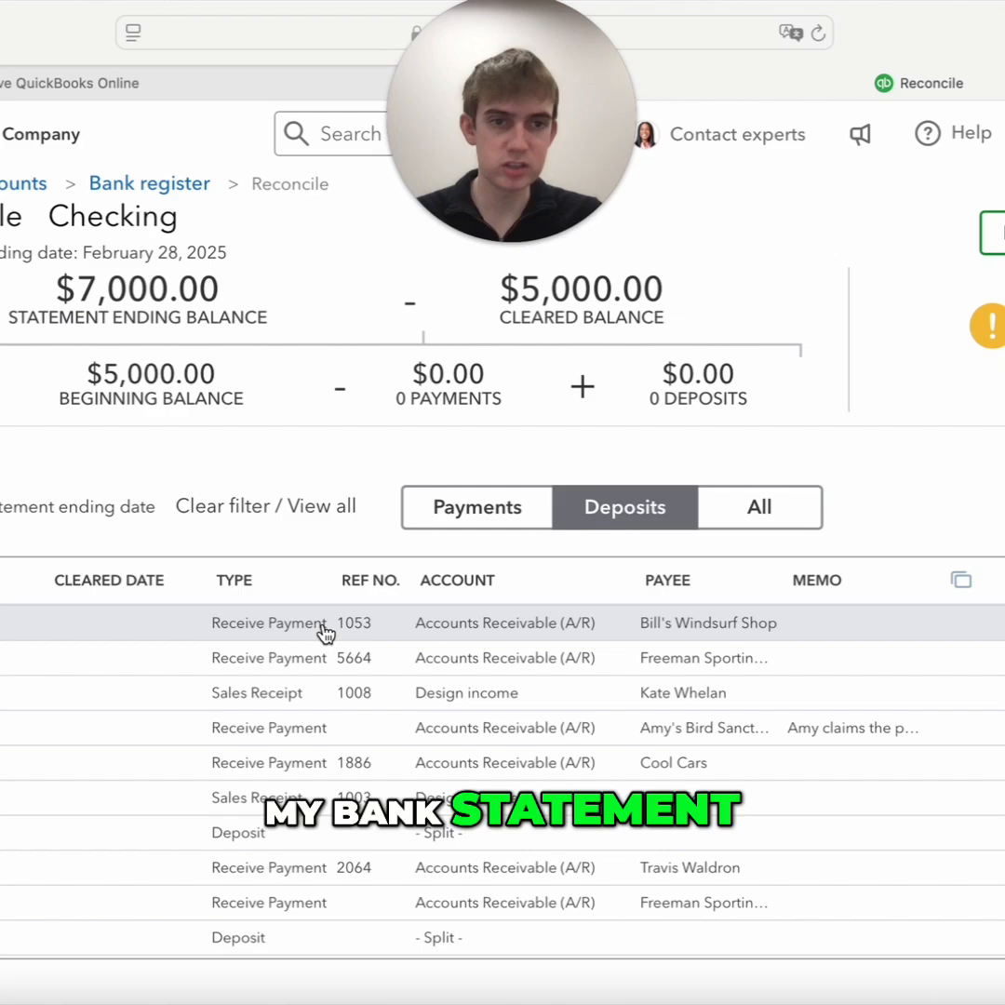
Mark the first five listed deposits as cleared, from Bill's Windsurf Shop through Cool Cars
click(1003, 623)
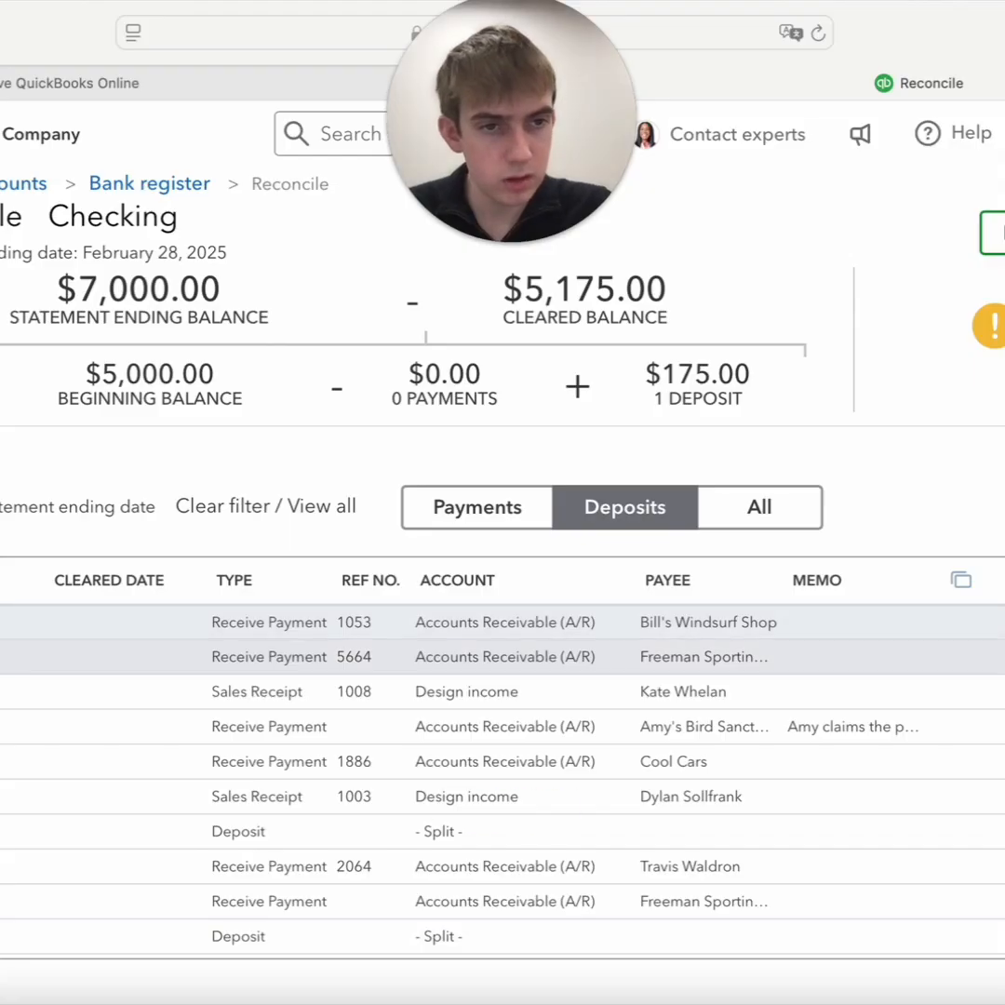
click(1002, 657)
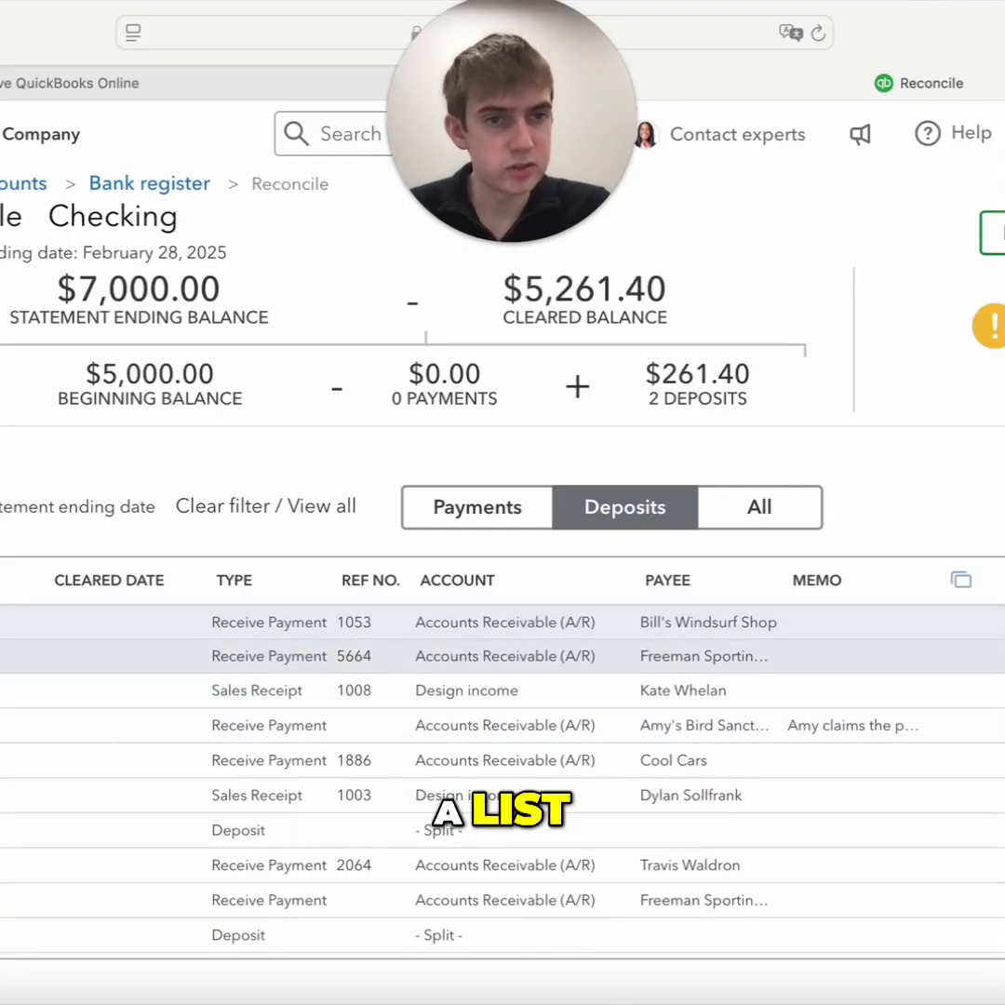
click(1002, 691)
click(1002, 724)
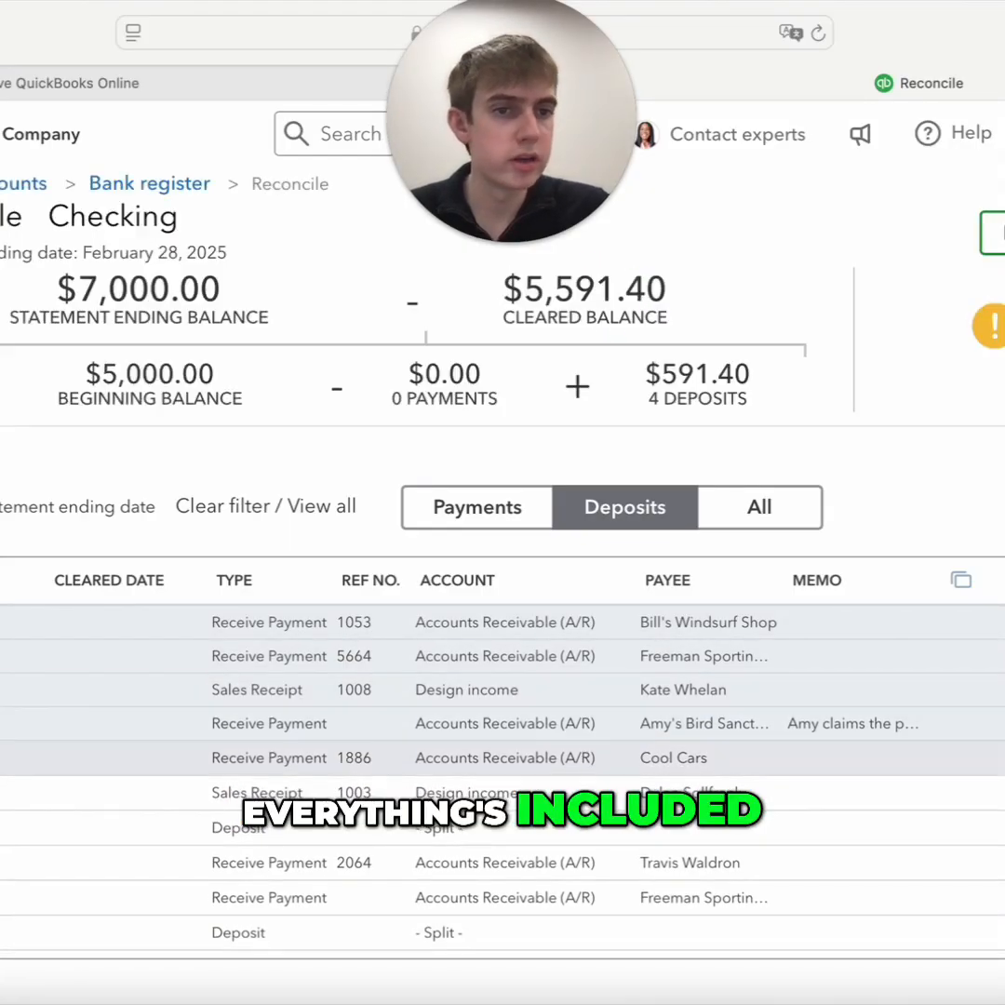
click(1001, 758)
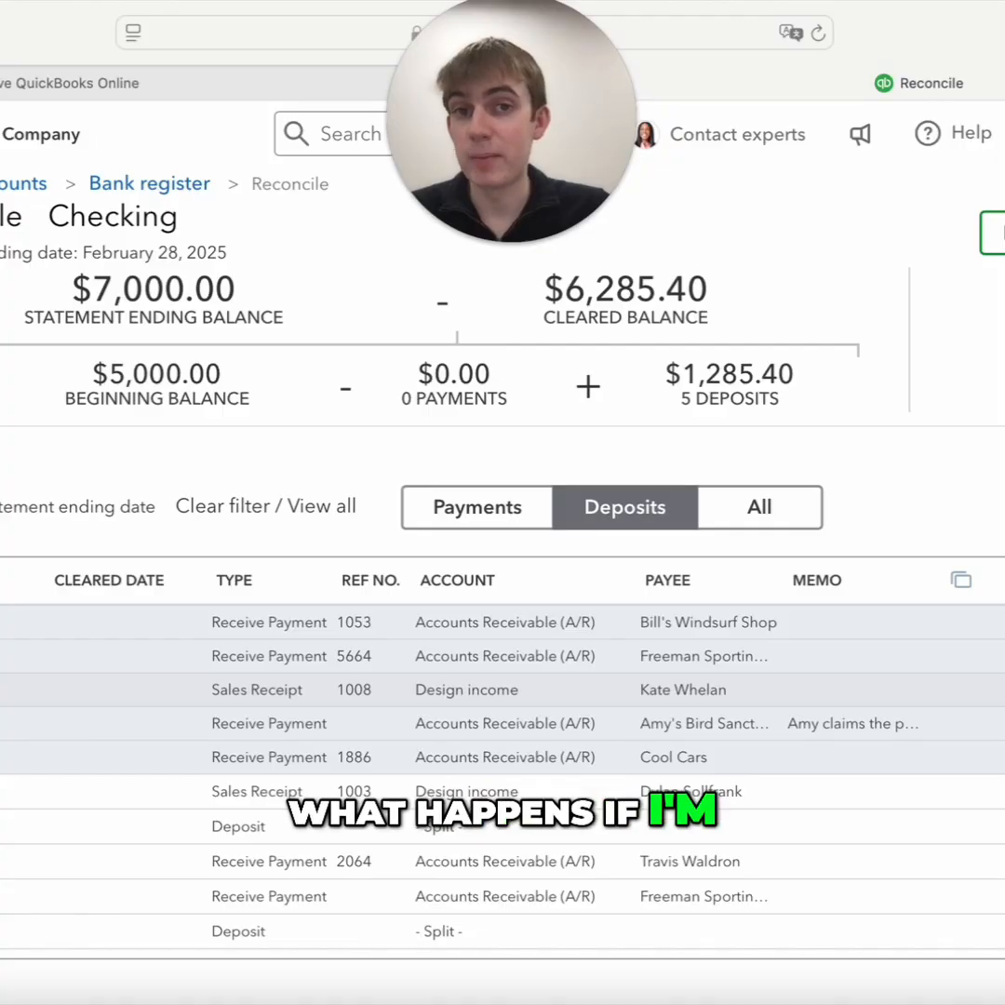
Mark the split deposit below sales receipt 1003 and the two receive payments after it as cleared, skipping the sales receipt
scroll(503, 773, down, 1)
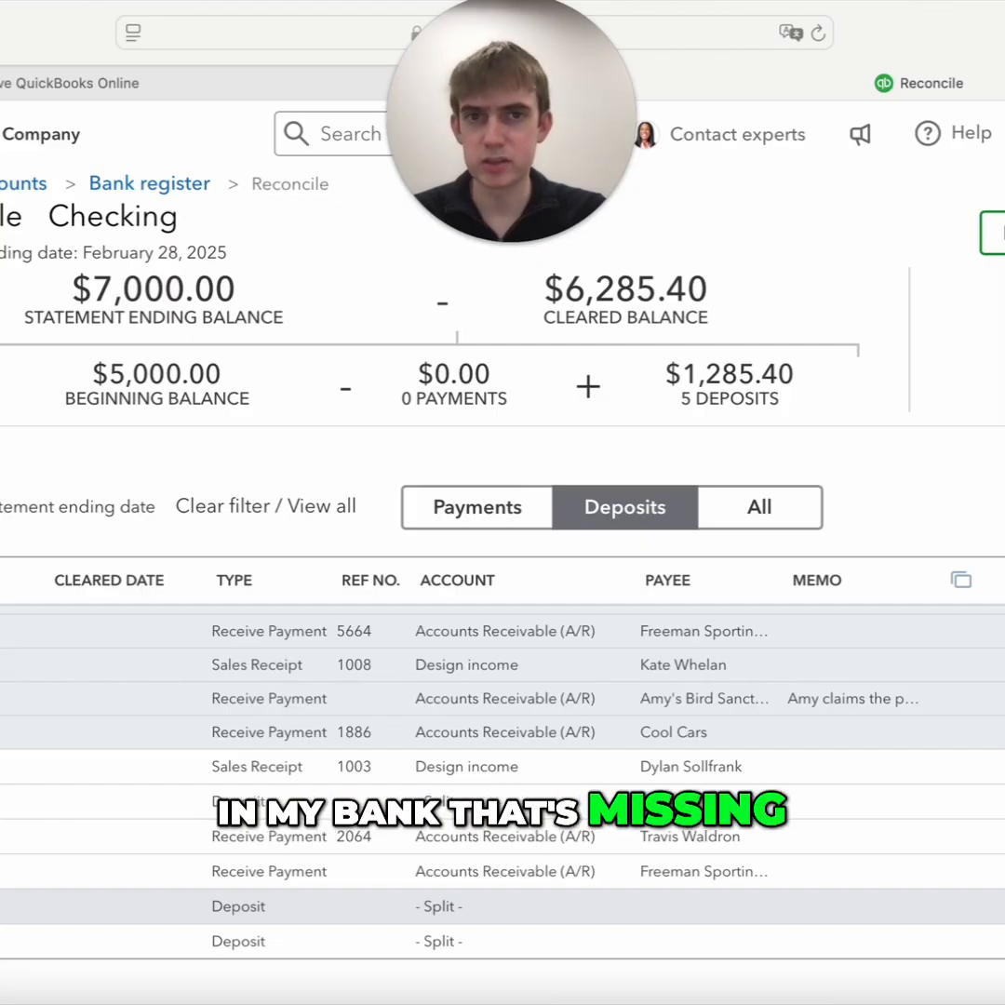
scroll(502, 819, up, 1)
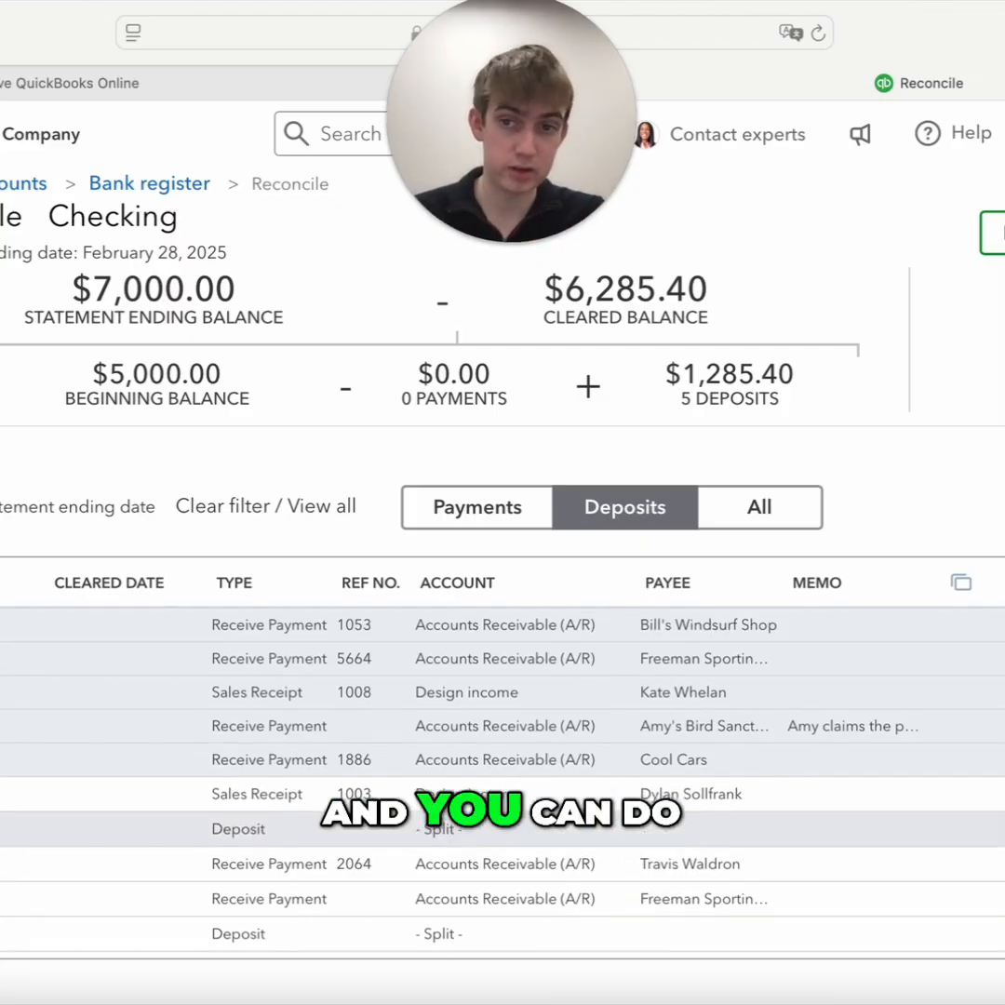
scroll(861, 712, down, 1)
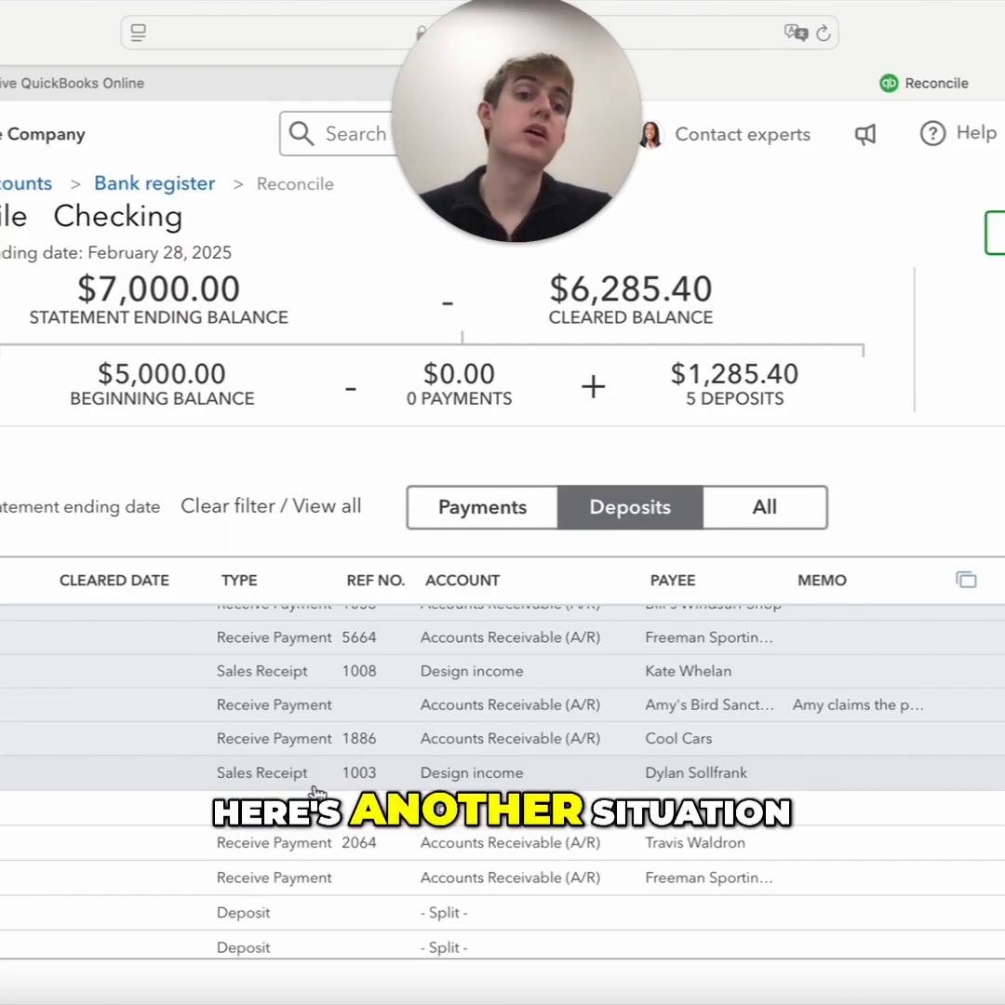
scroll(372, 819, down, 1)
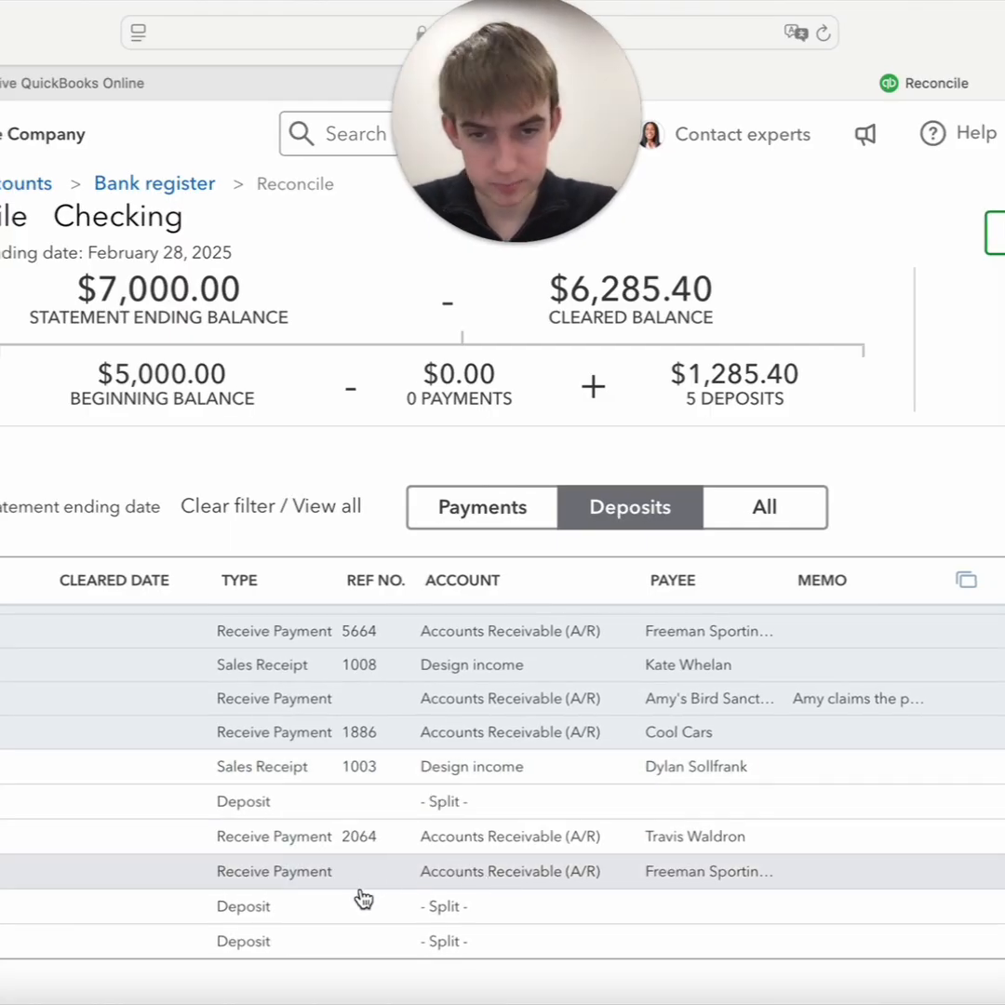
scroll(470, 758, up, 1)
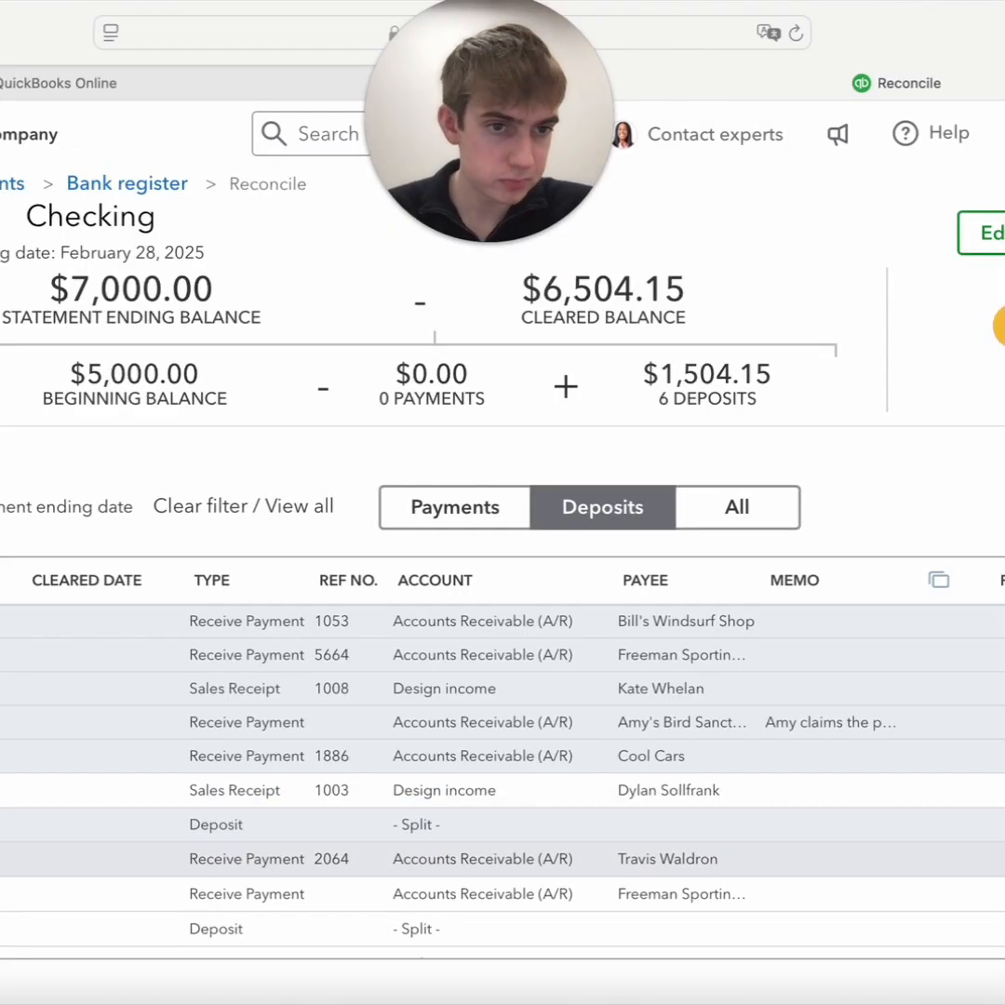
click(1001, 858)
click(1001, 893)
scroll(1000, 892, down, 1)
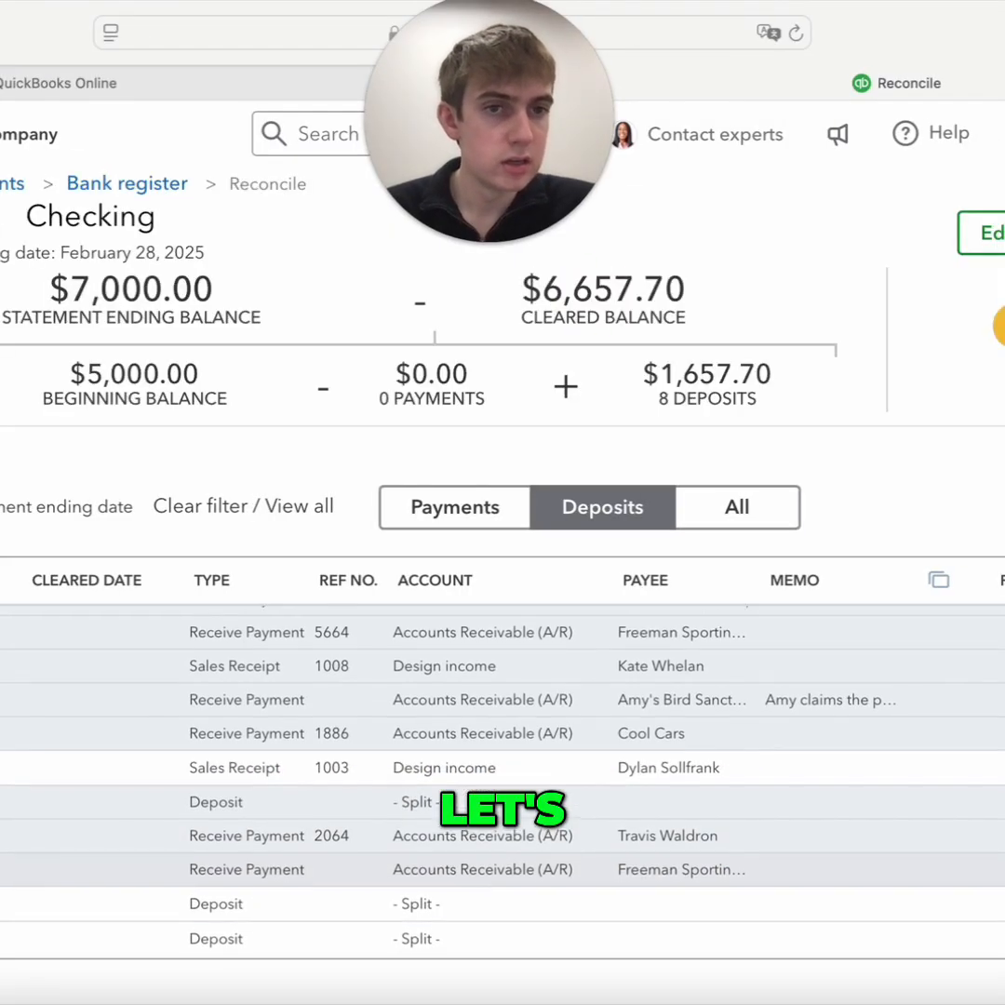
click(1001, 906)
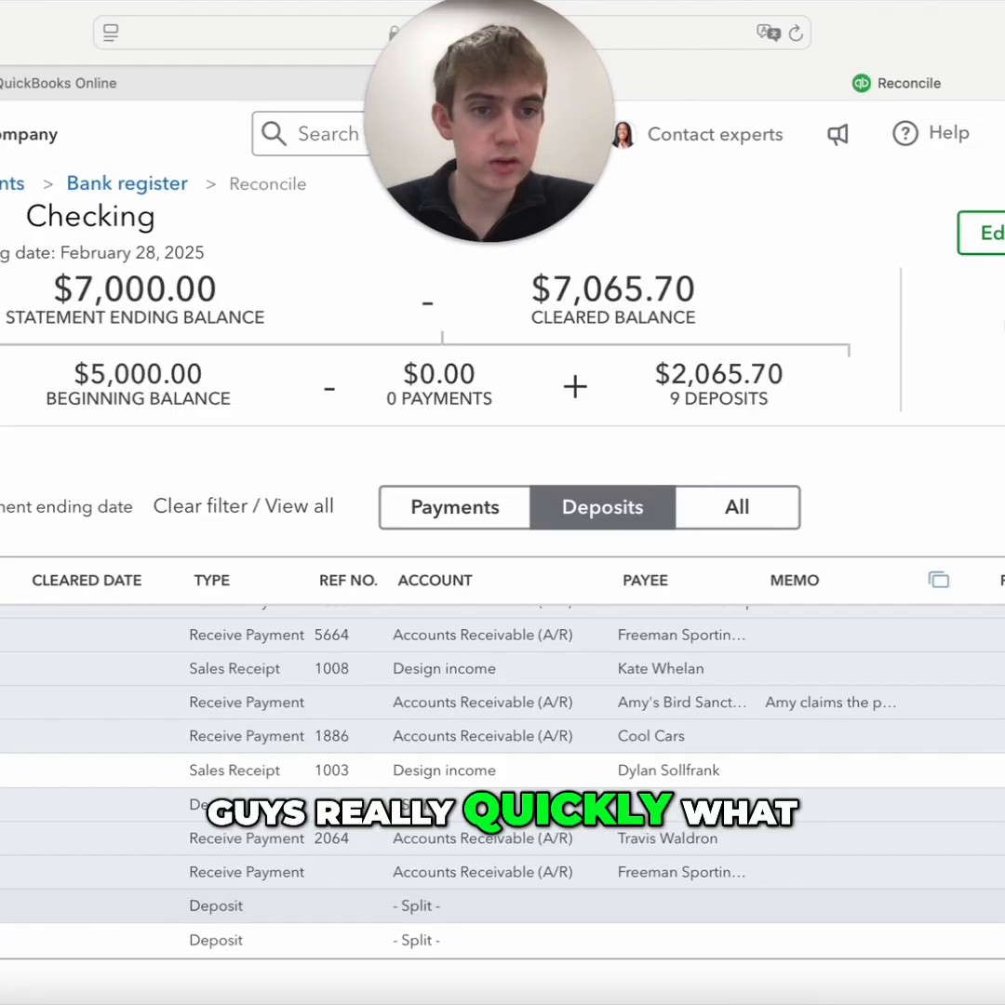
click(1001, 906)
right_click(1001, 906)
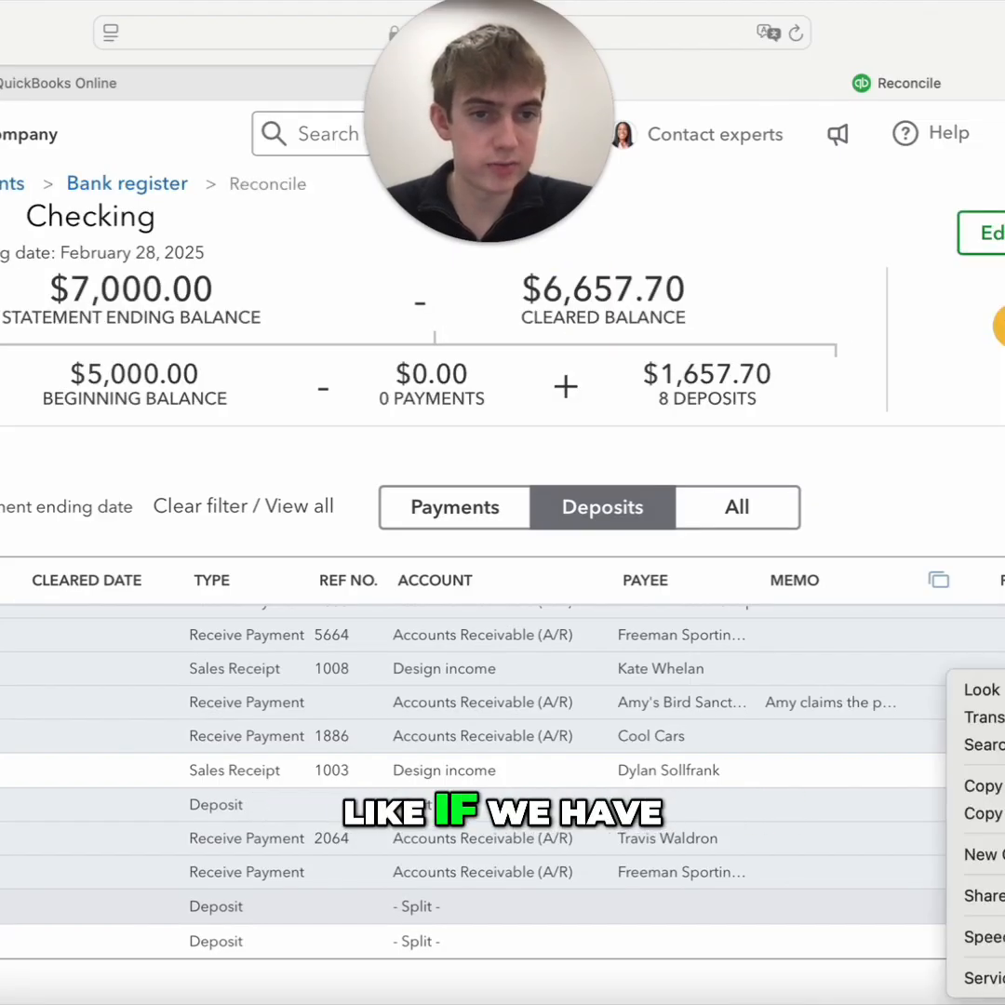
click(1001, 906)
click(1000, 938)
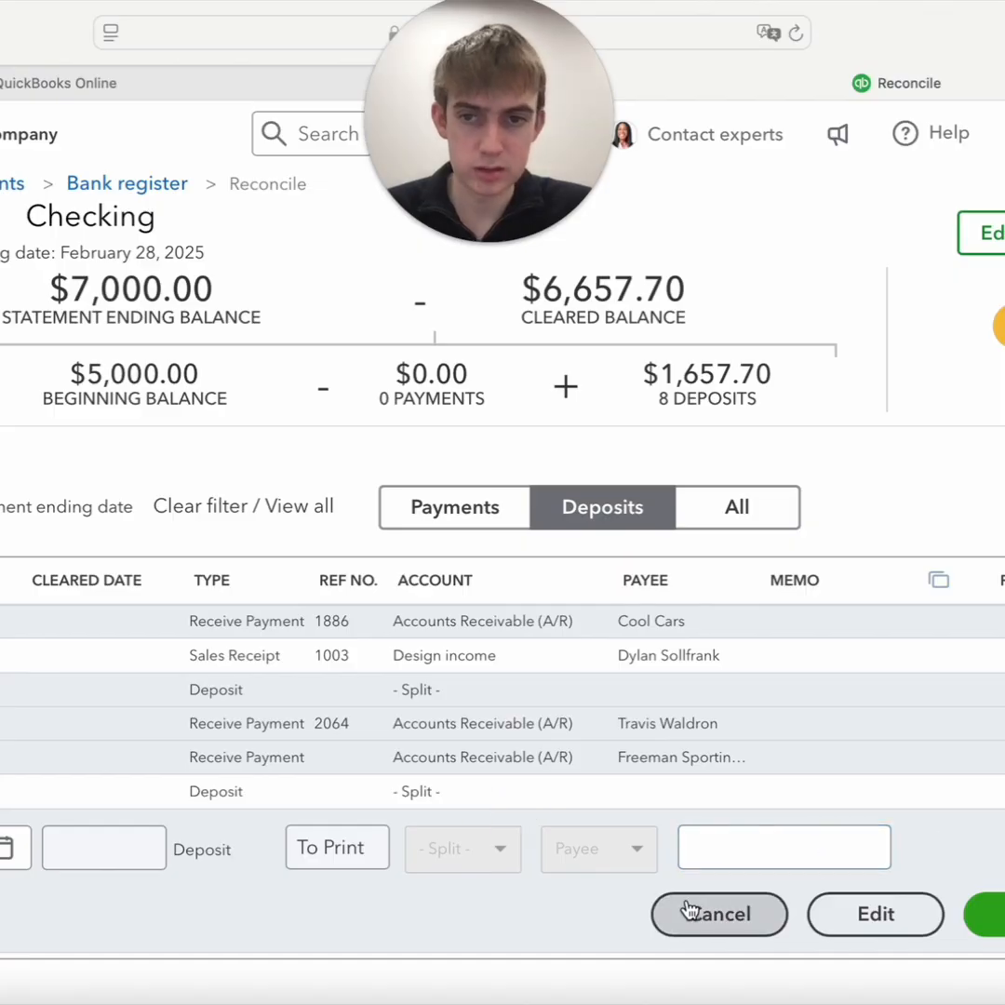
click(719, 914)
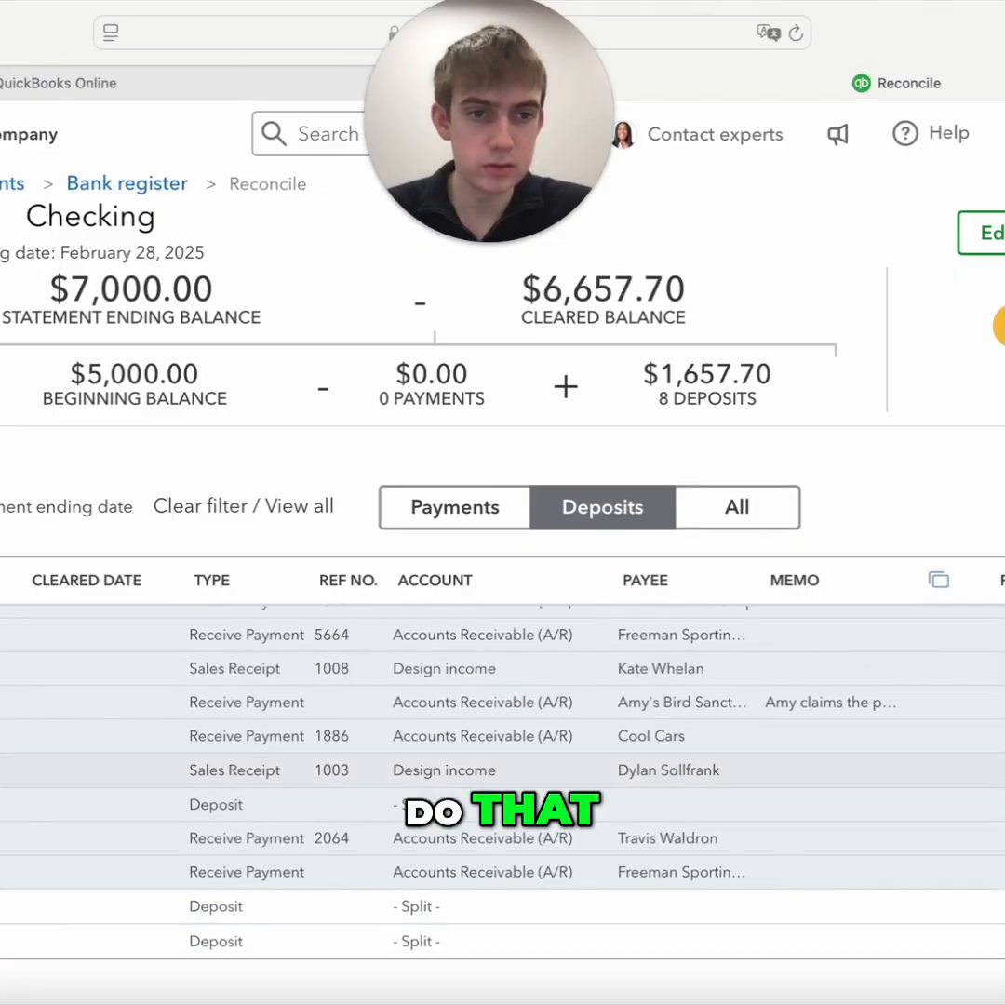
Expand sales receipt 1003 in the deposits list to check its details, and save it
click(790, 771)
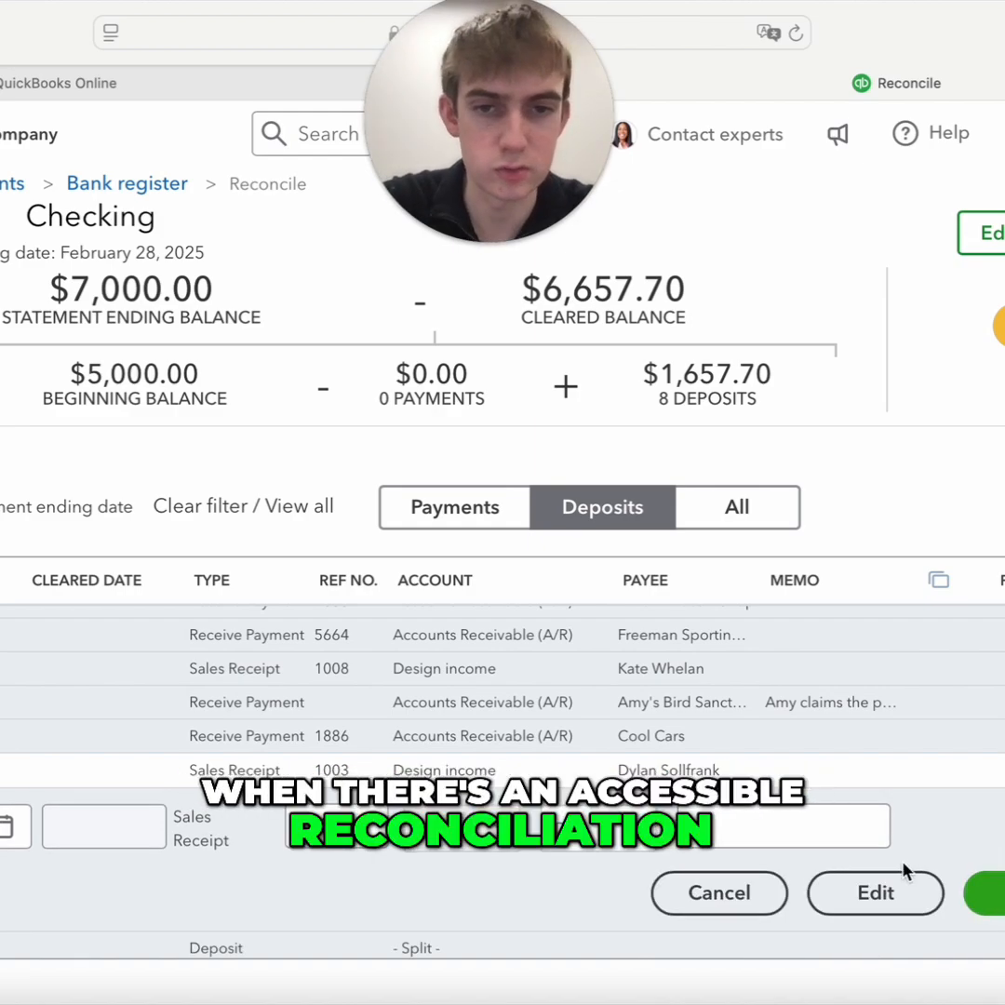
click(1000, 893)
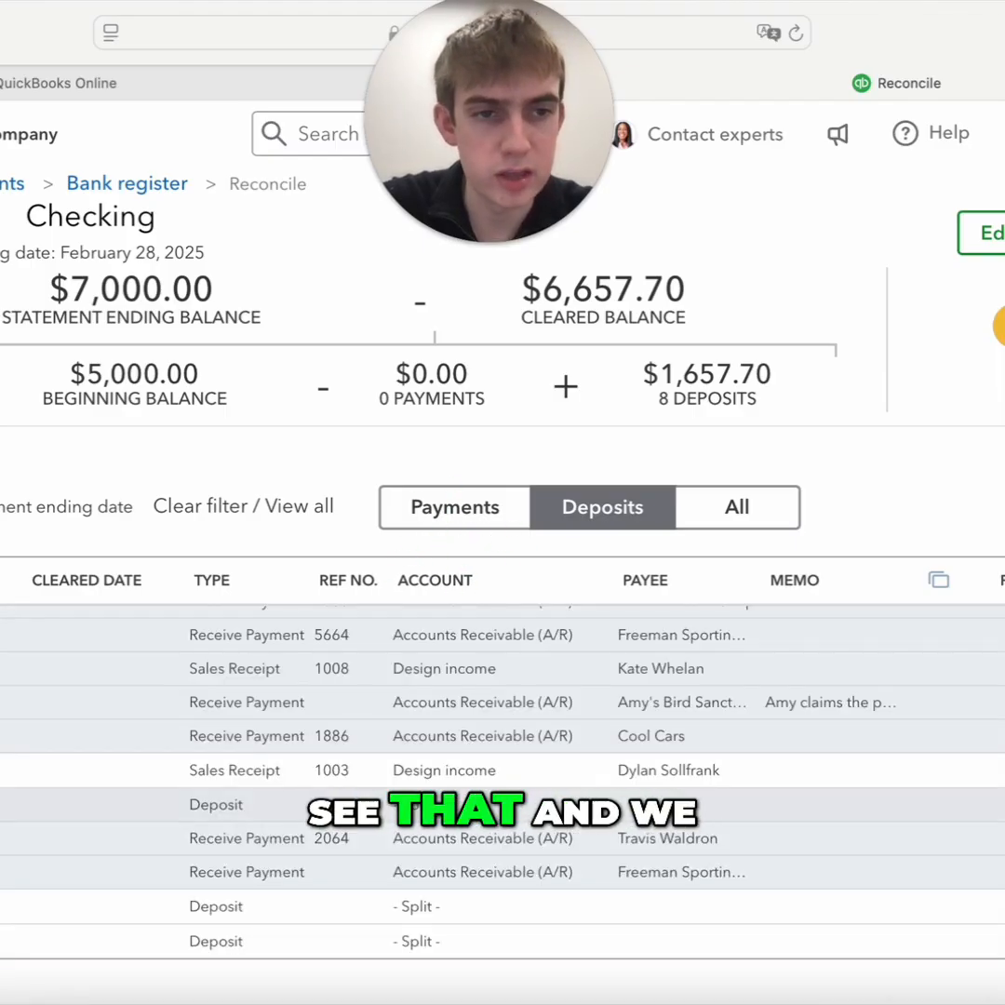
scroll(503, 782, down, 1)
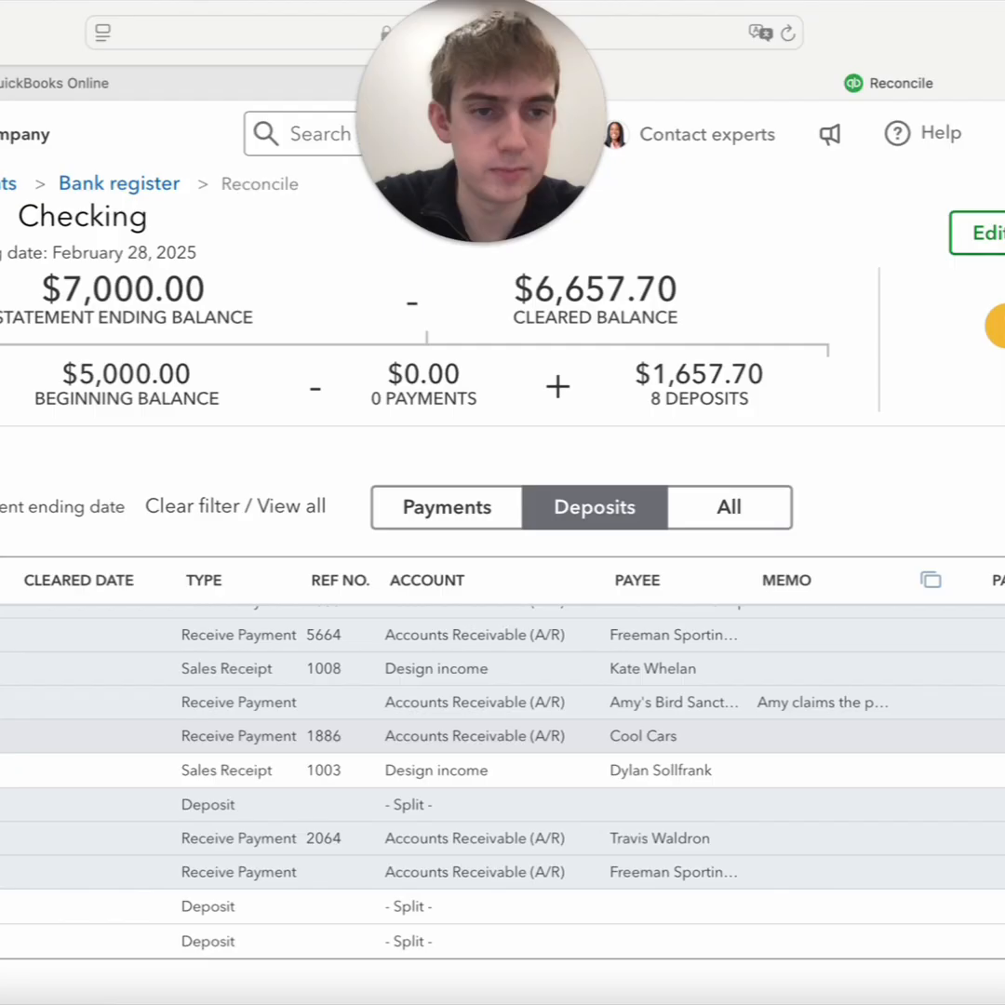
scroll(423, 708, up, 1)
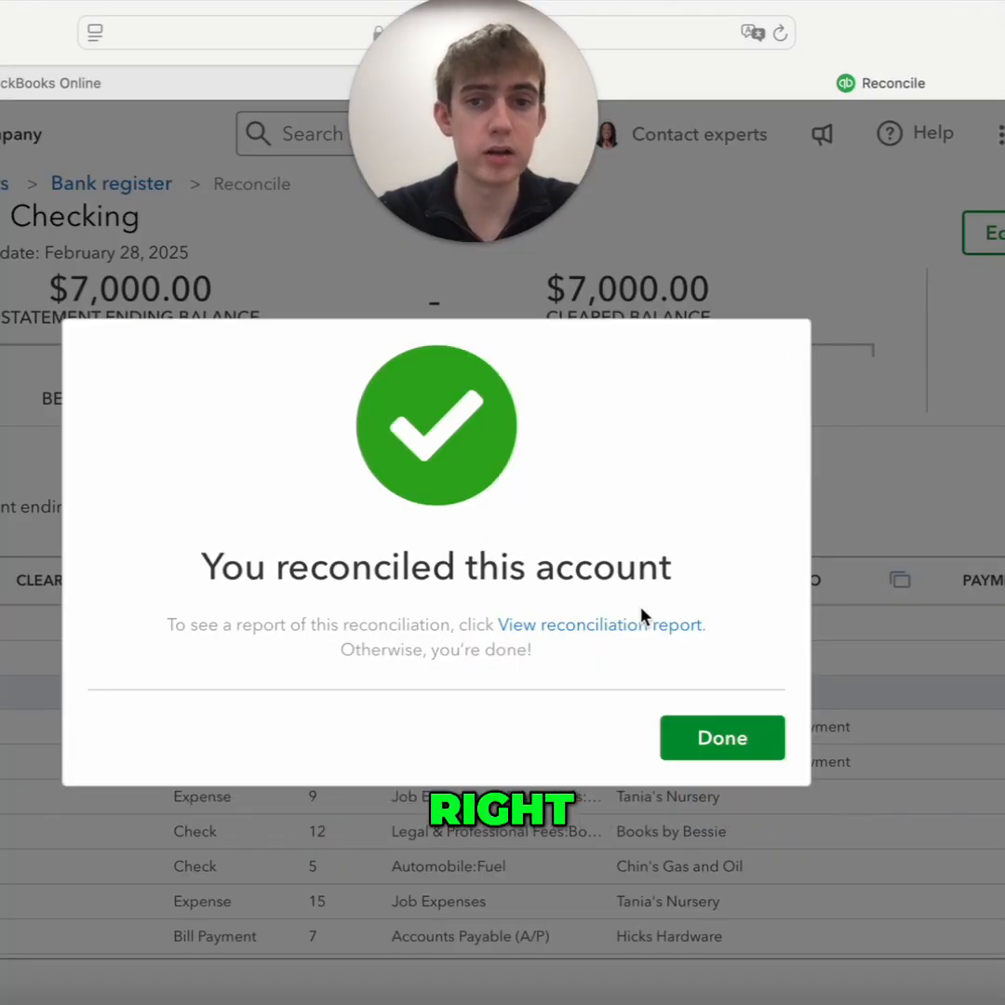
Close the completed February 28, 2025 Checking reconciliation and return to the reconciliation setup
click(724, 756)
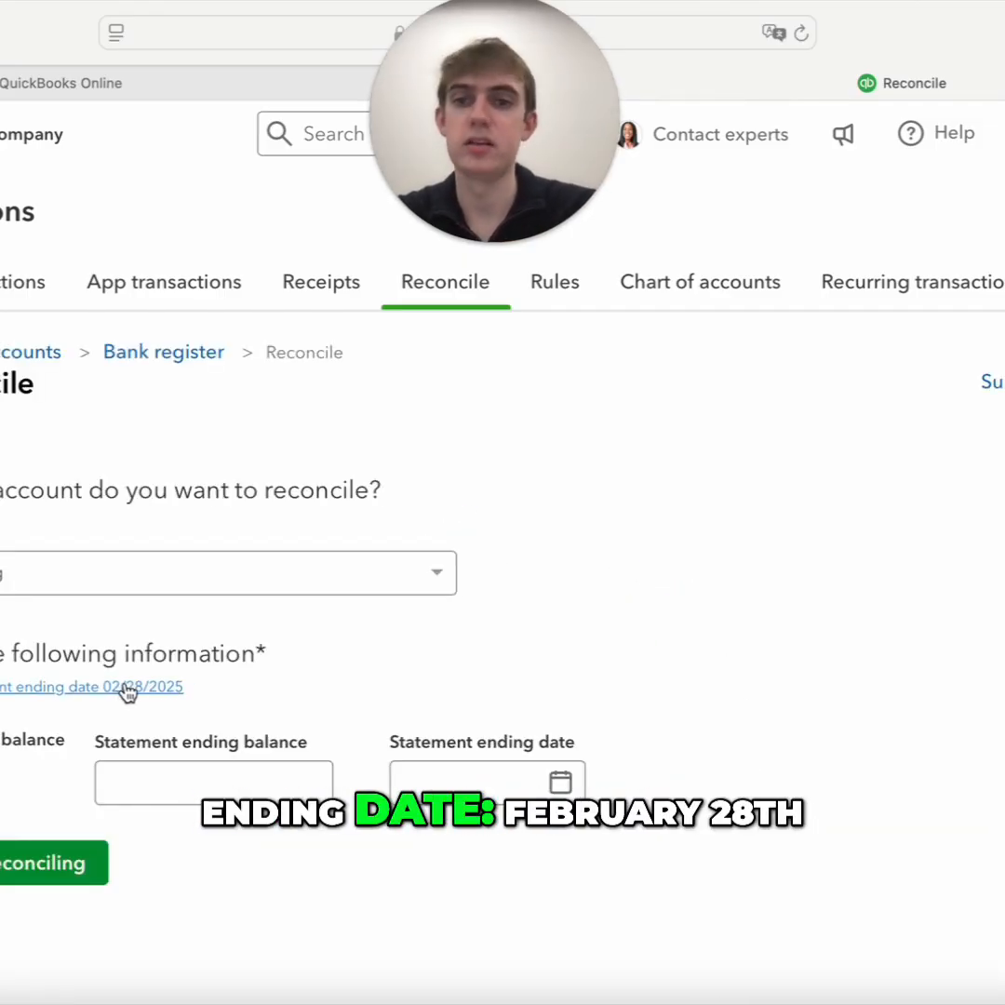
mouse_move(4, 742)
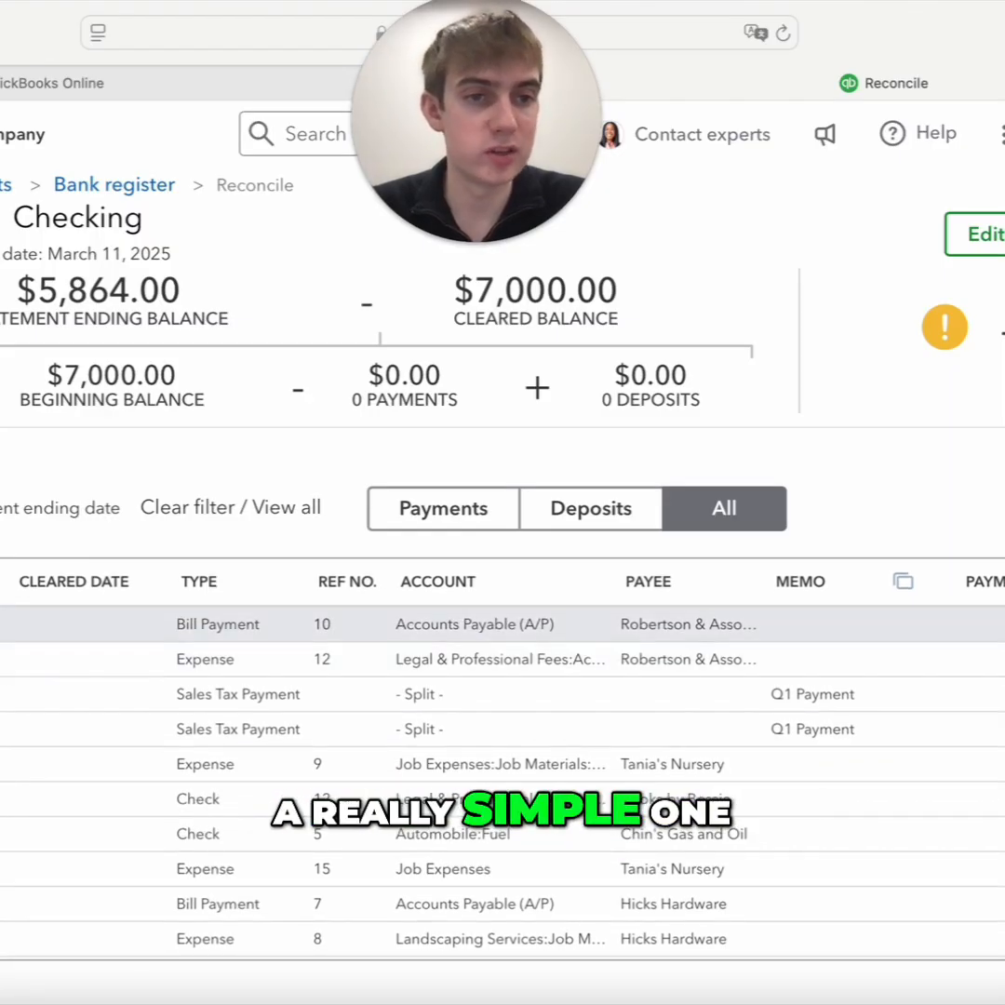
In the March 11, 2025 reconciliation, mark the first five payments, check 5, expense 15 and bill payment 7 as cleared, skipping check 12
click(1001, 625)
click(1001, 659)
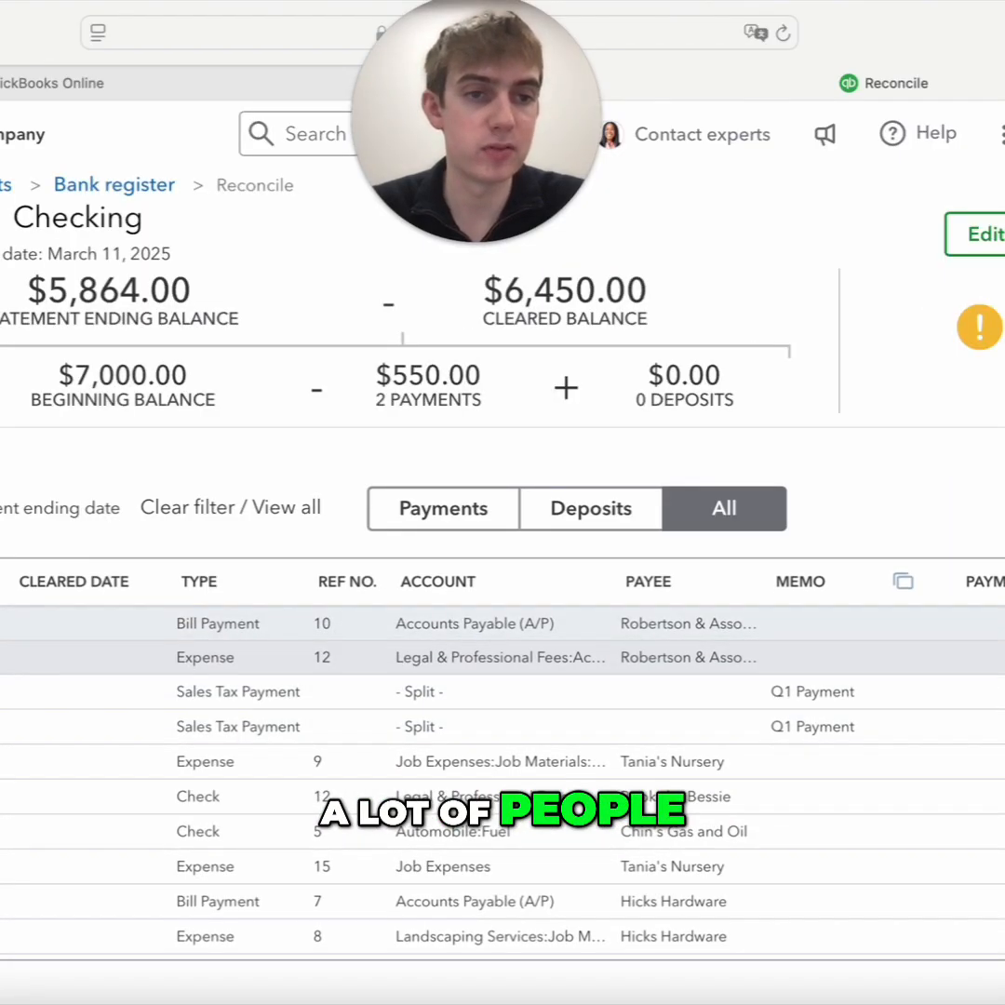
click(1000, 692)
click(1001, 727)
click(1001, 832)
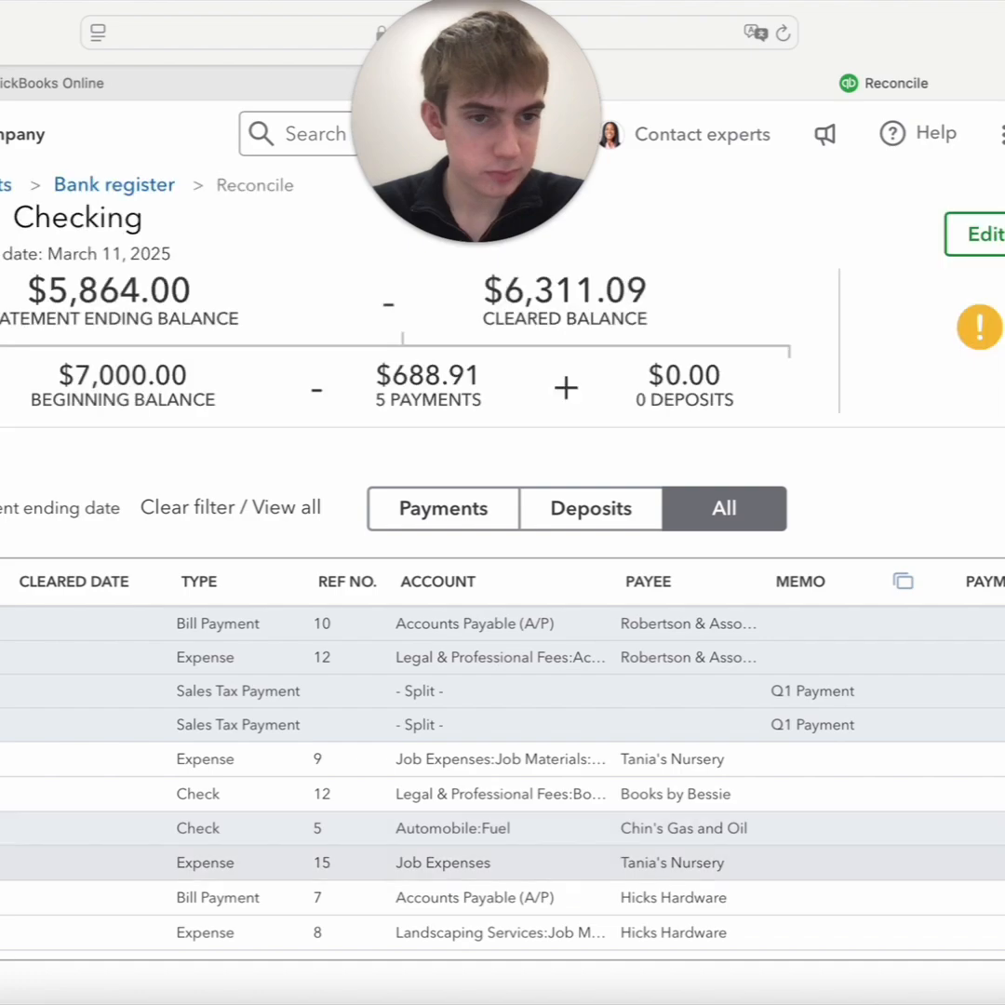
click(1001, 898)
click(1001, 862)
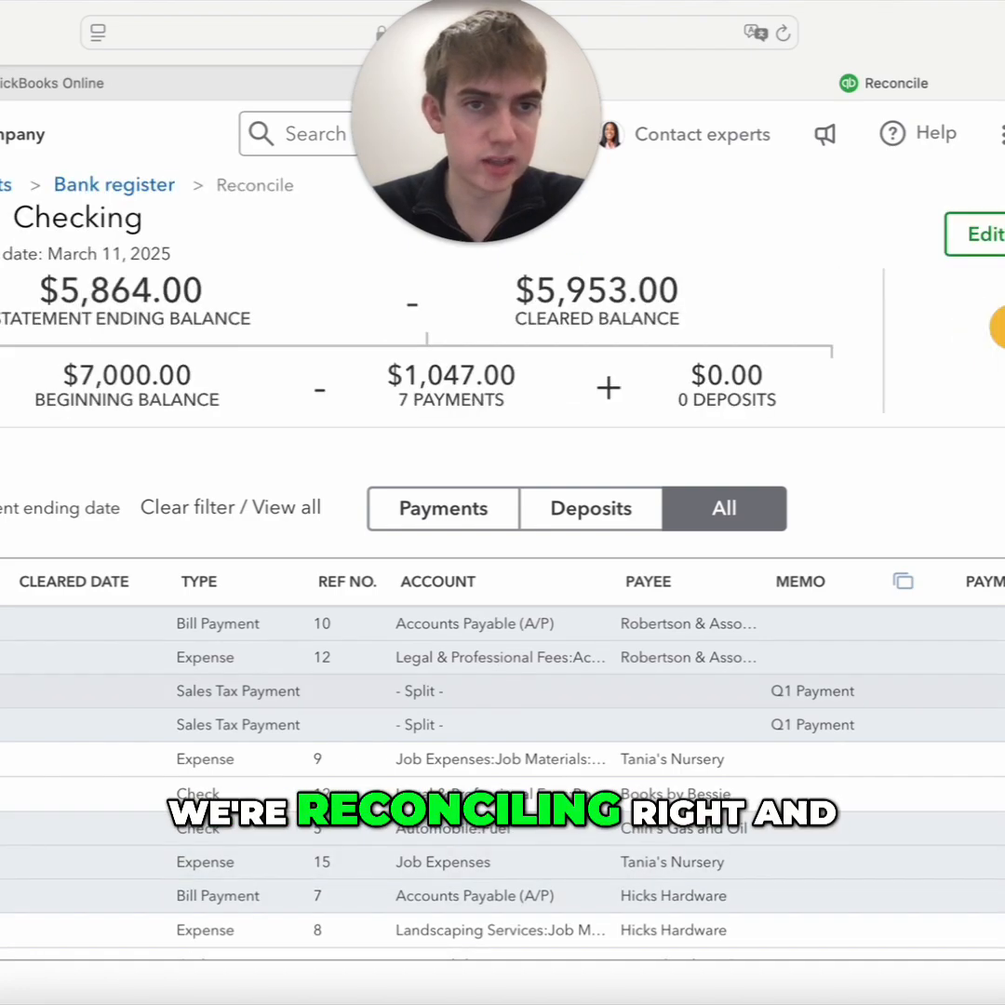
click(1001, 759)
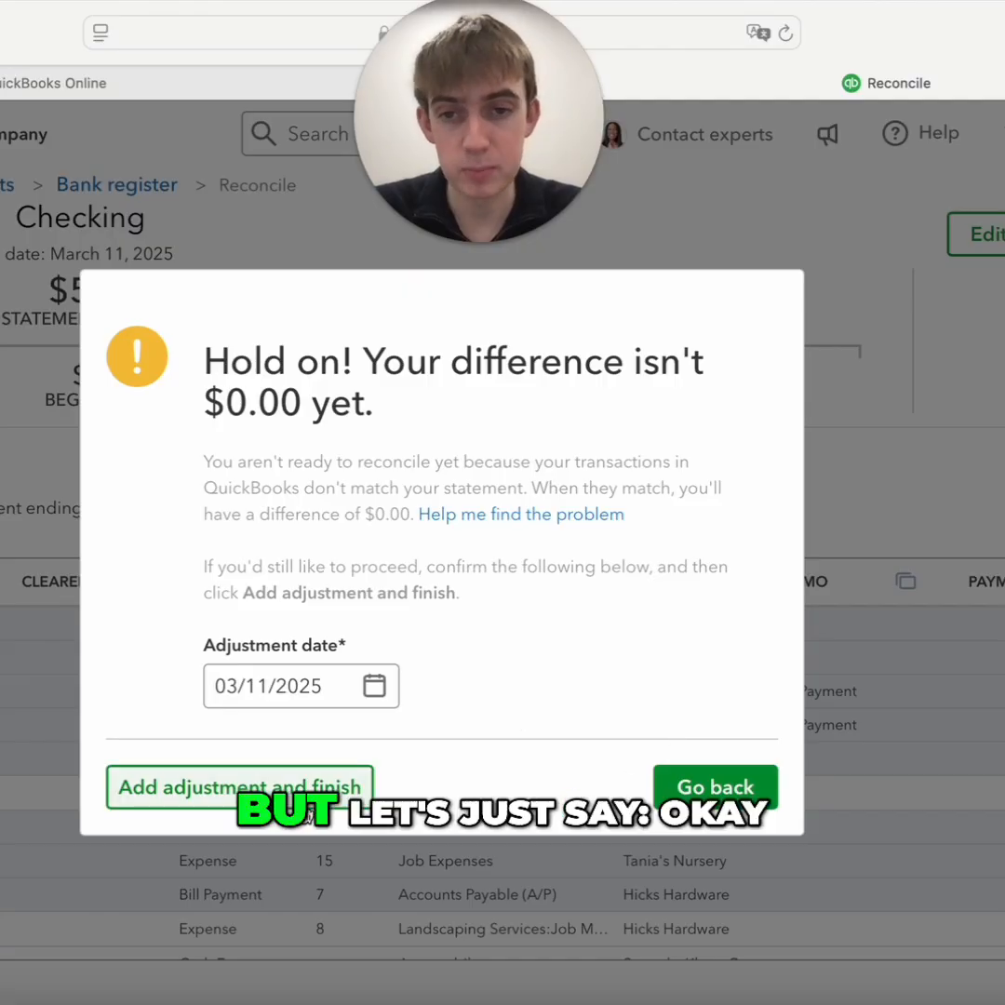
Finish the Checking reconciliation by adding an adjustment dated 03/11/2025, and close the completion dialog
click(276, 793)
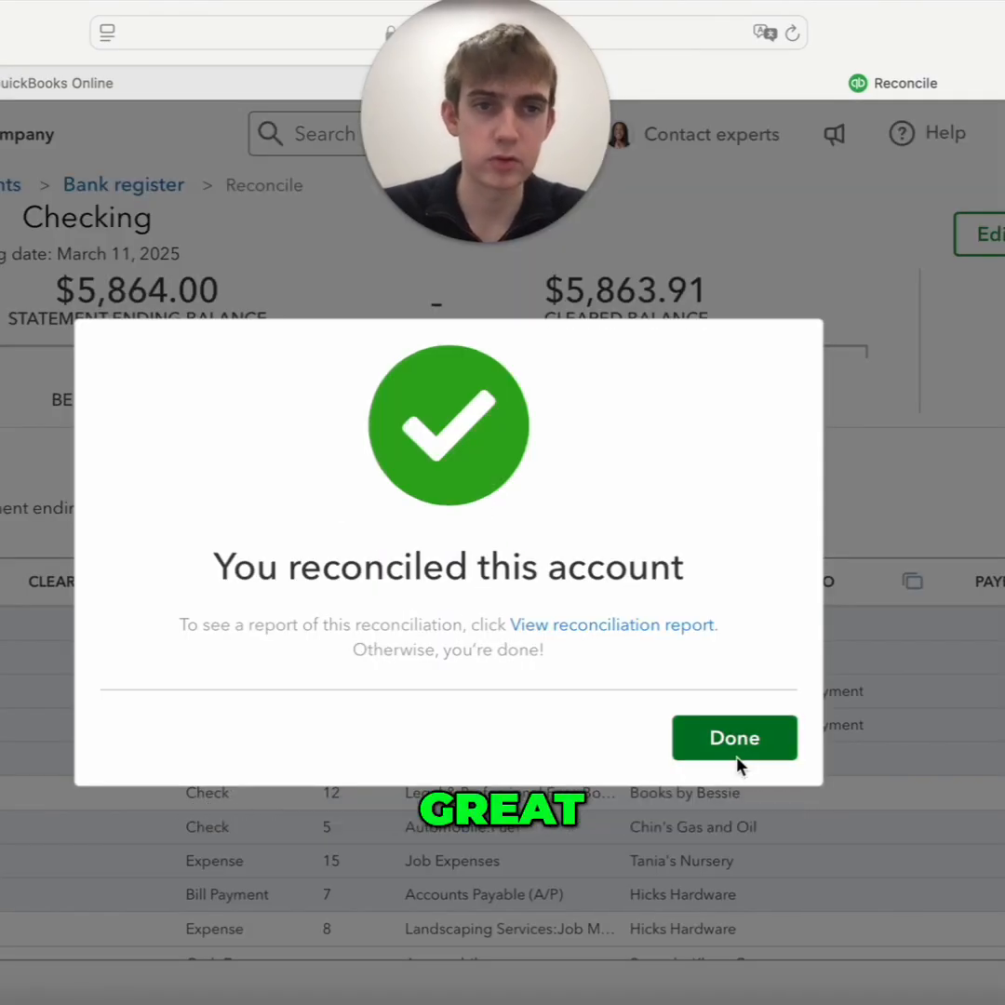
click(733, 753)
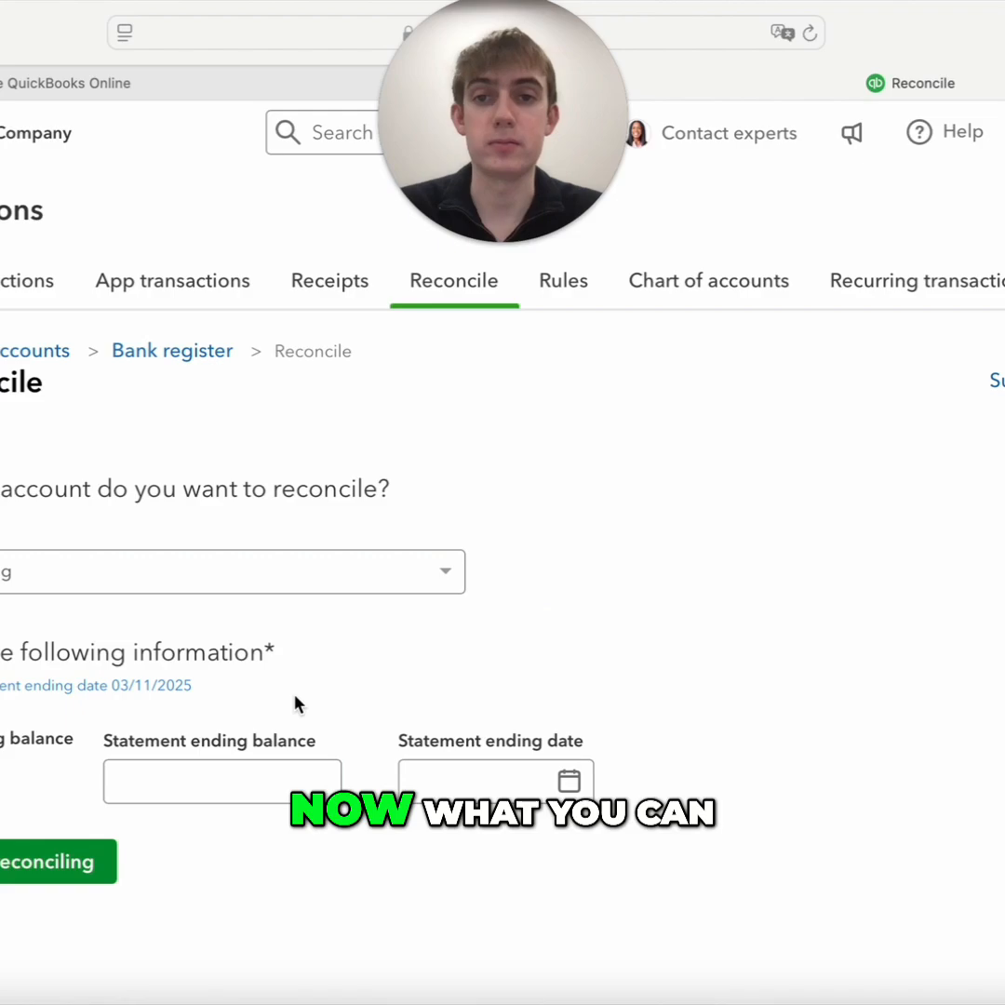
Search QuickBooks for the reconciliation report and open the first matching result
click(343, 134)
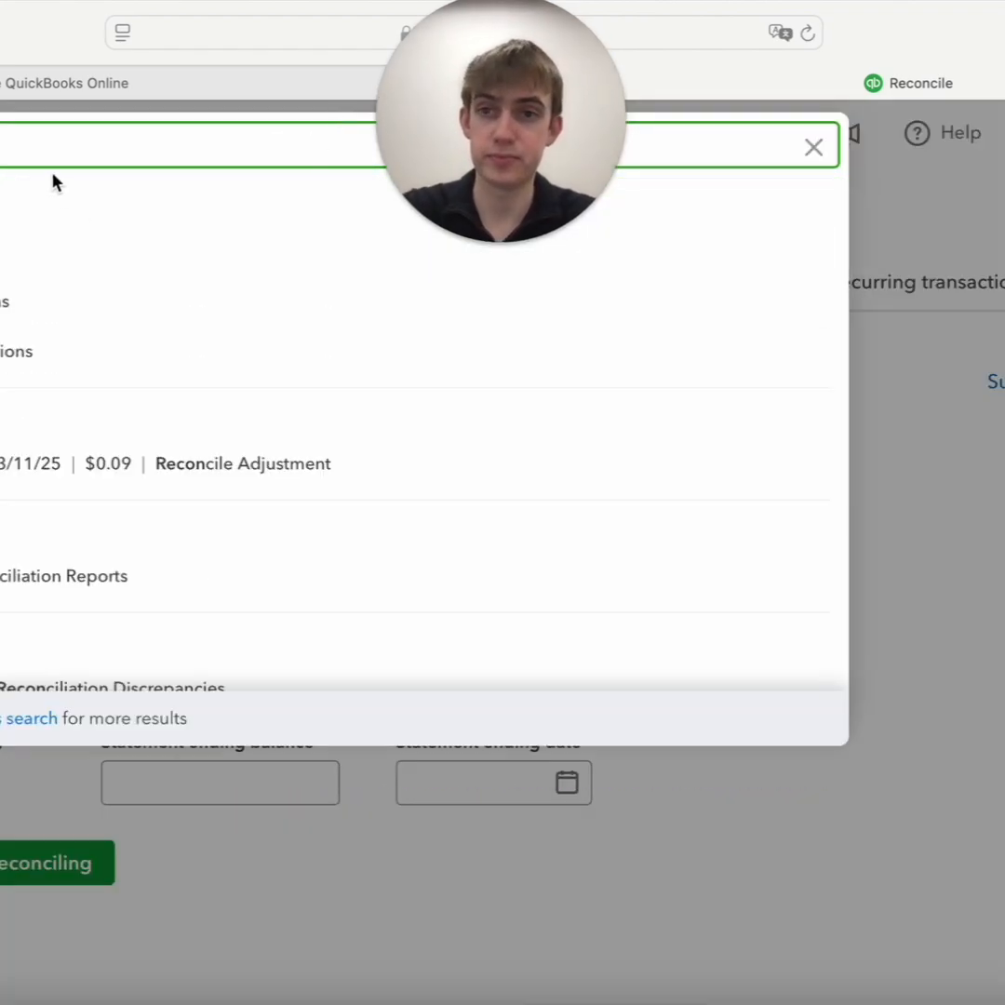
text(ciliation dis)
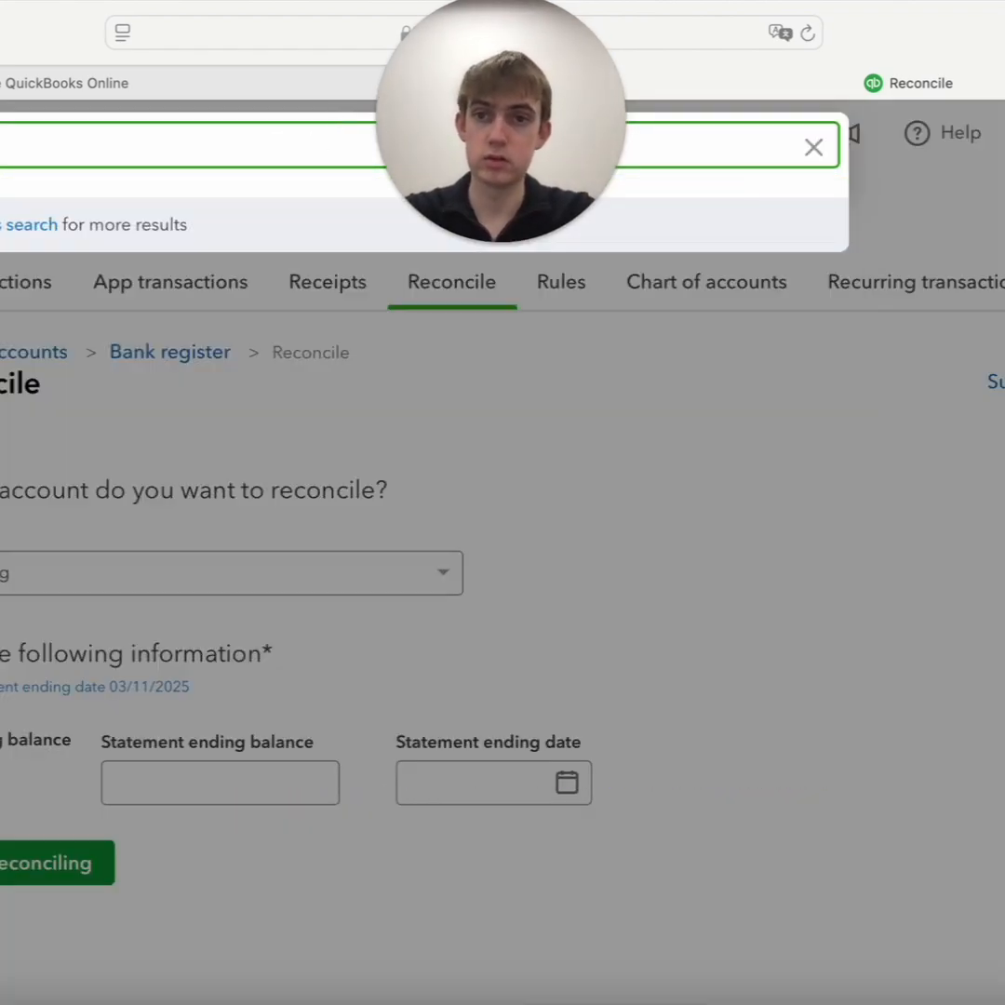
text(or)
key(BackSpace)
key(BackSpace)
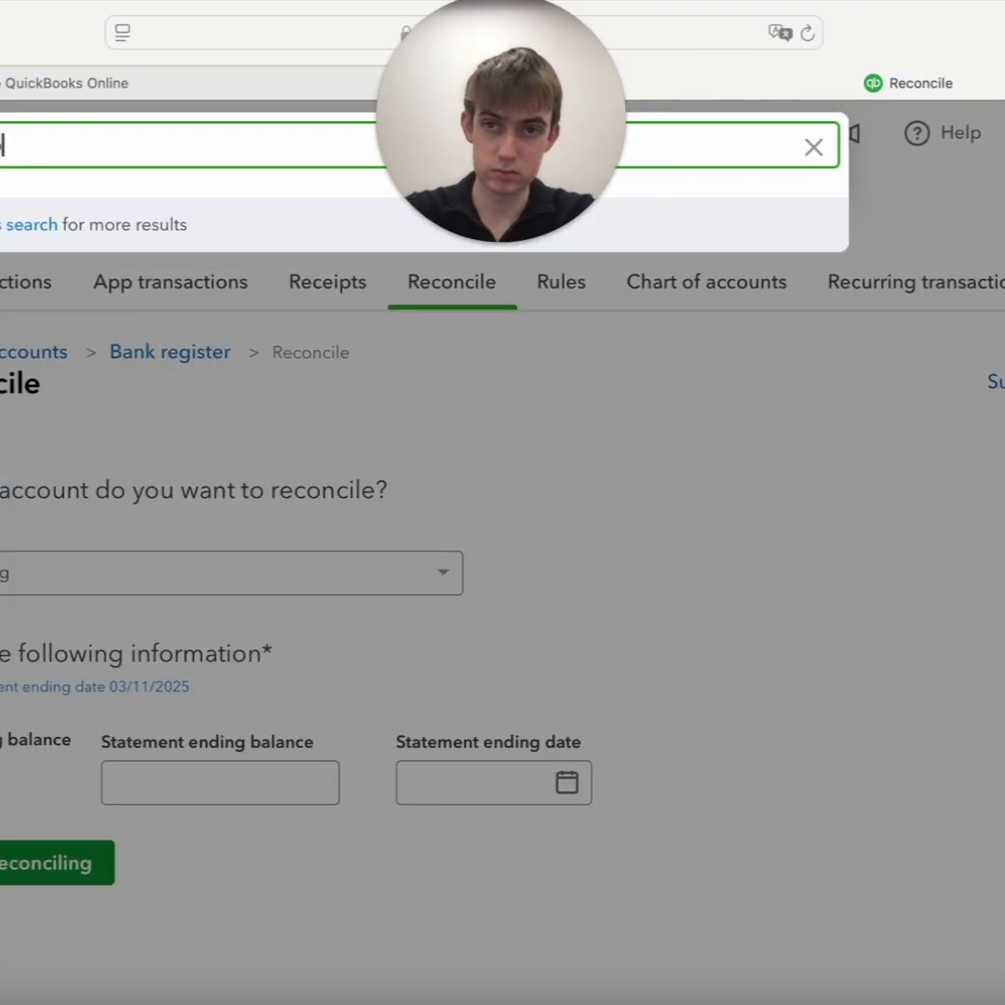
key(BackSpace)
key(BackSpace)
key(BackSpace)
text(report)
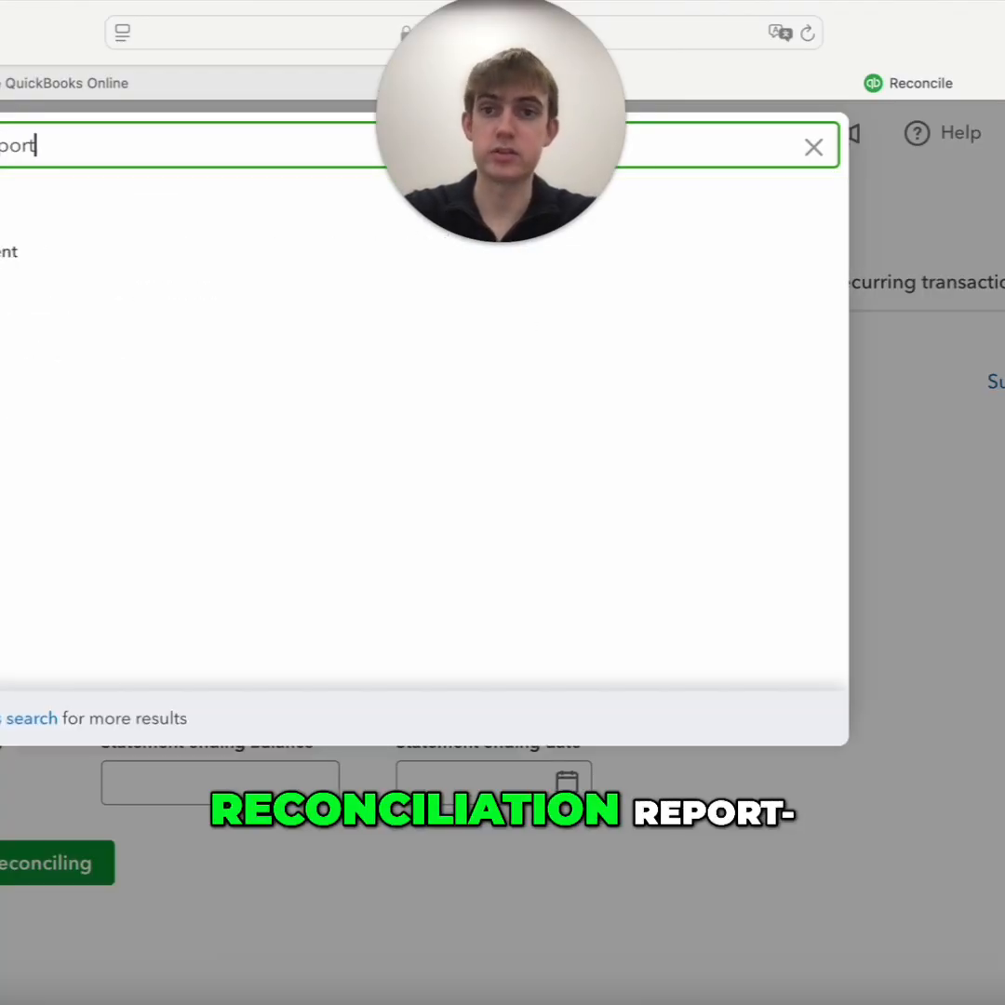
click(20, 258)
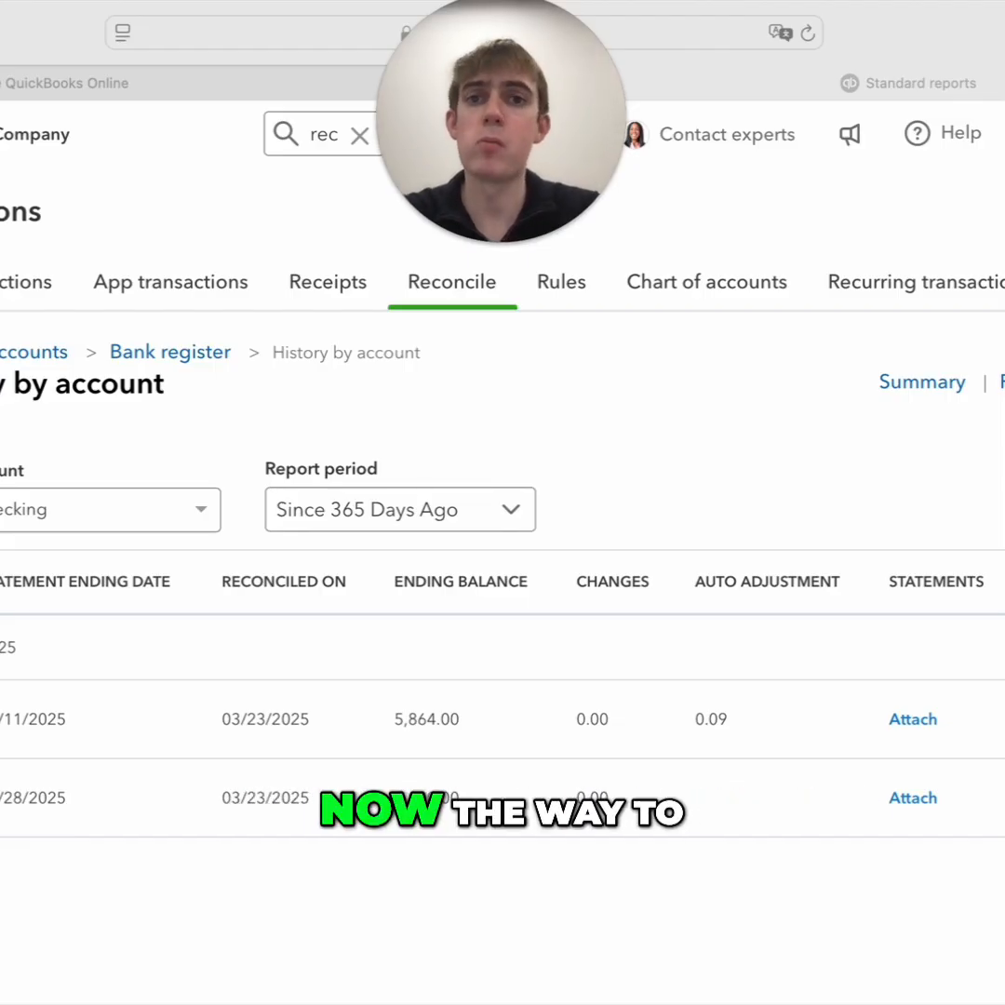
Search for the audit log, open it and filter its events to Deleted/Voided transactions for this month
click(362, 136)
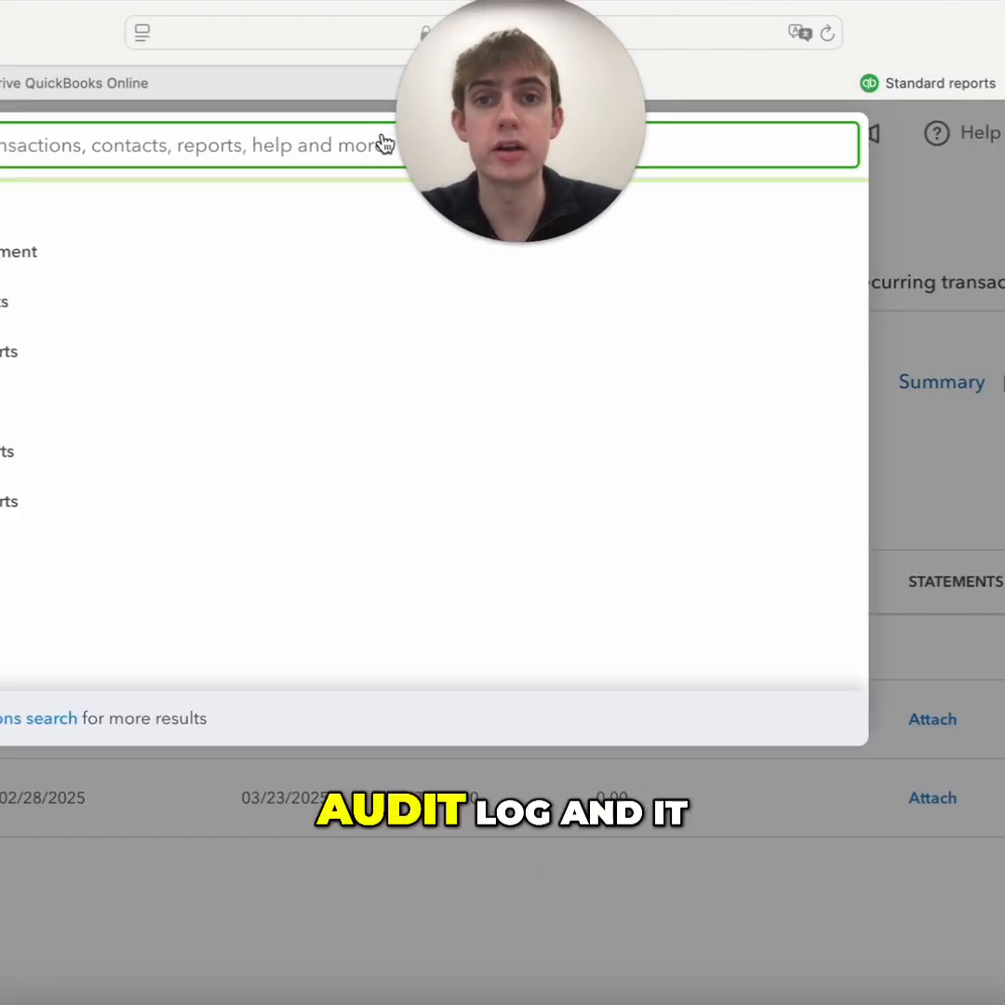
text(audit)
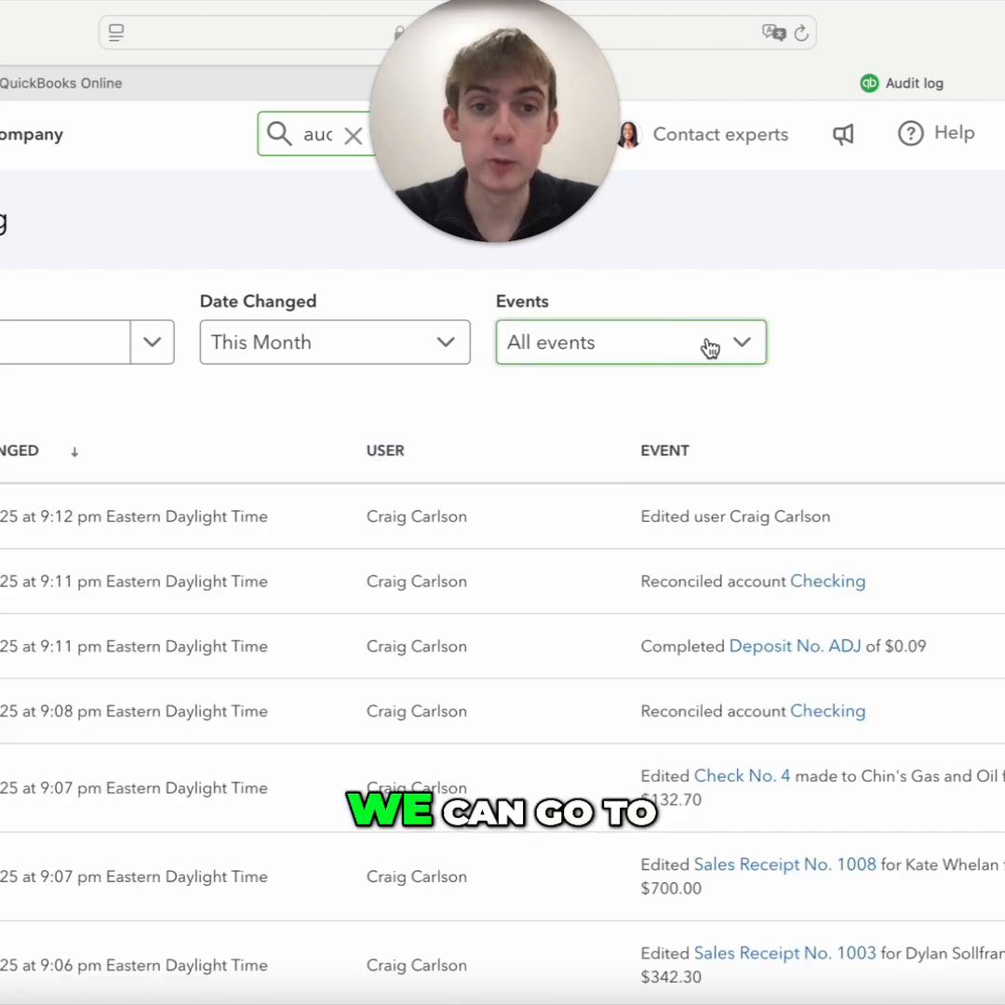
click(711, 349)
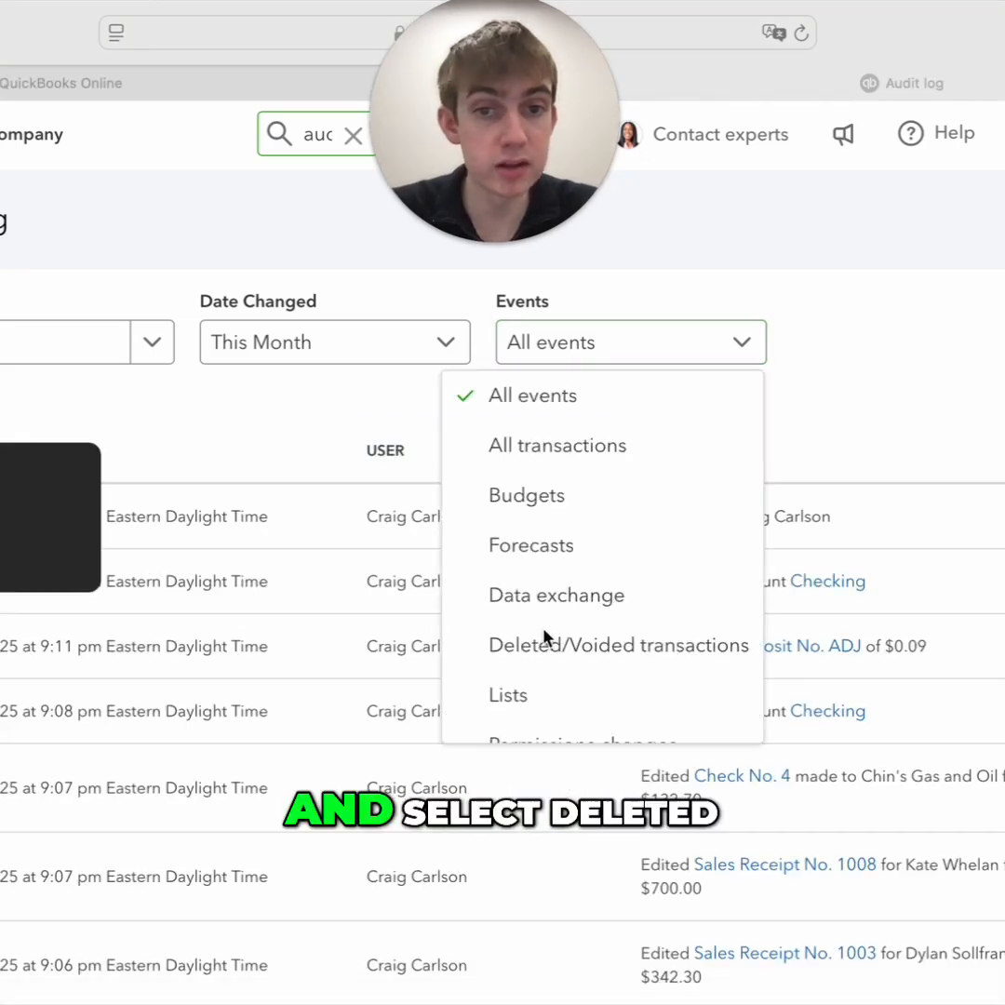
scroll(547, 638, down, 1)
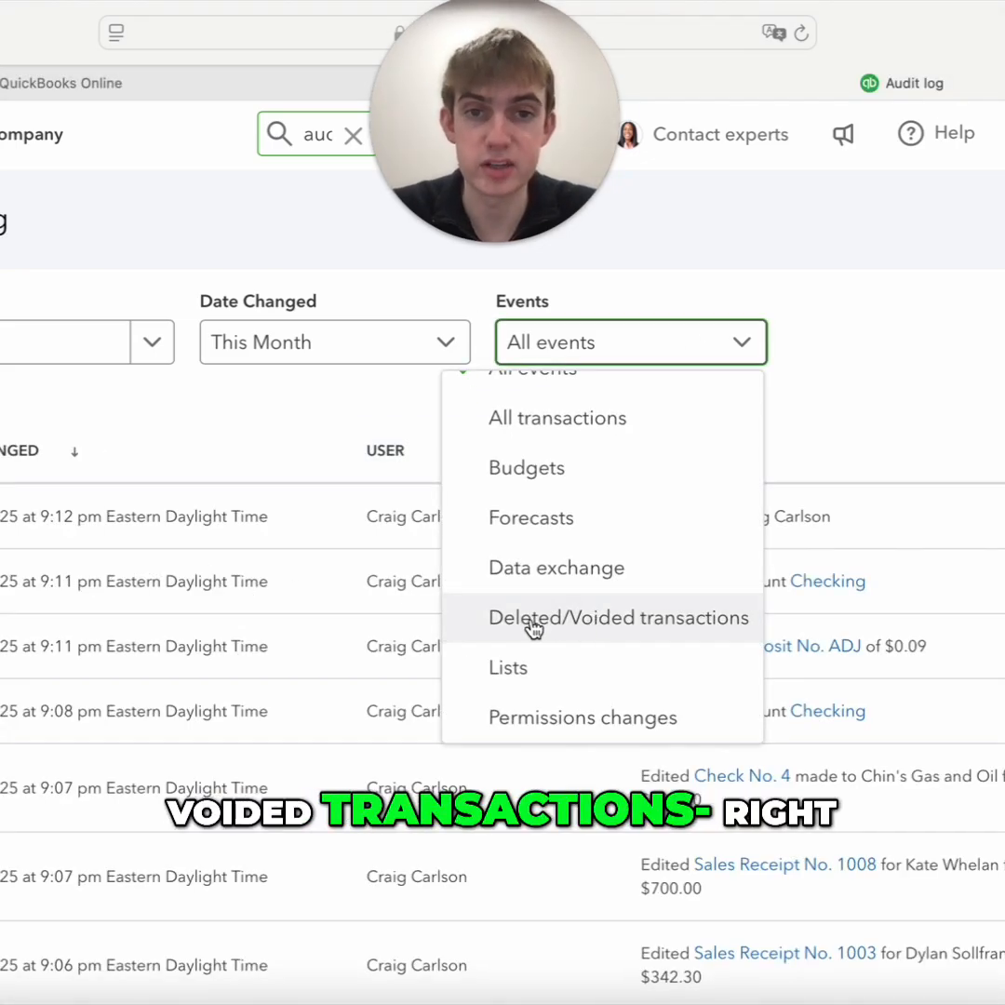
click(595, 622)
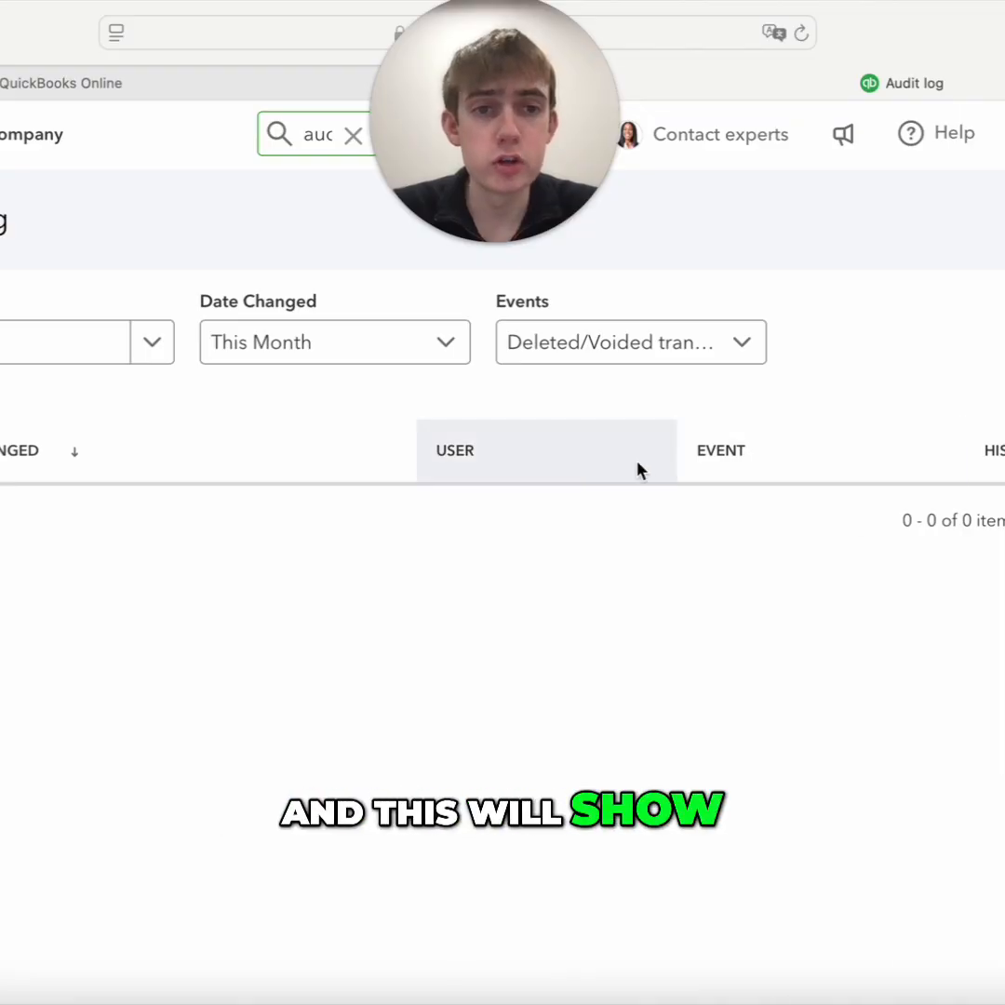
scroll(640, 470, down, 1)
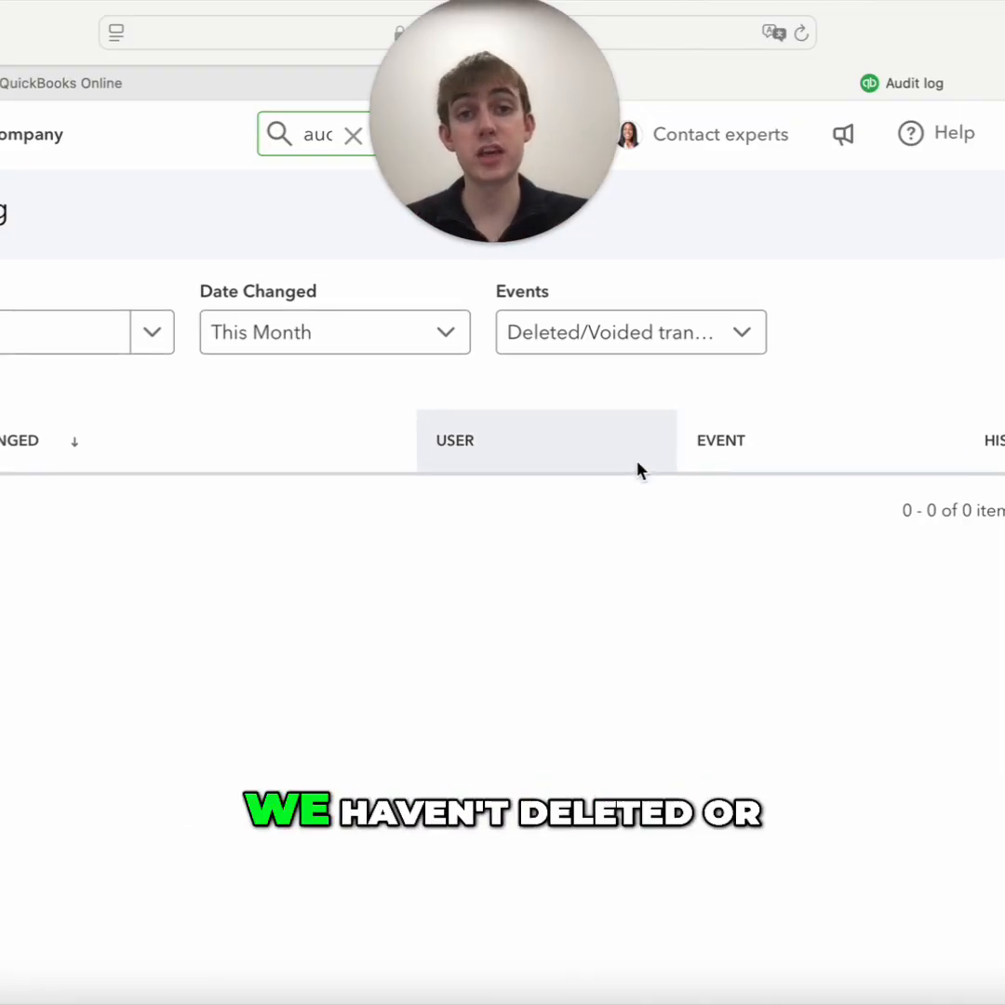